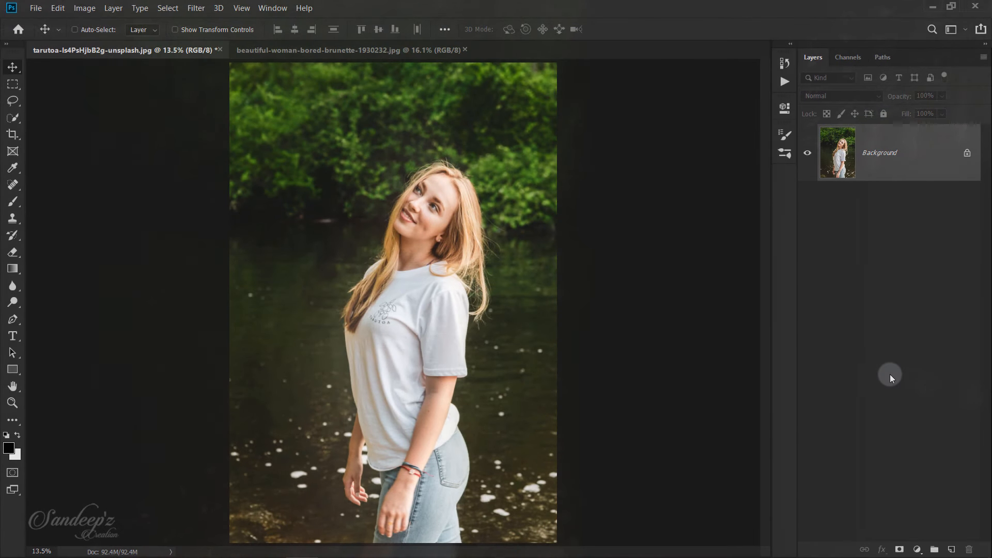
- Show the Actions panel and create a new action set named Cinematic Cyan Blue Leaf
click(272, 8)
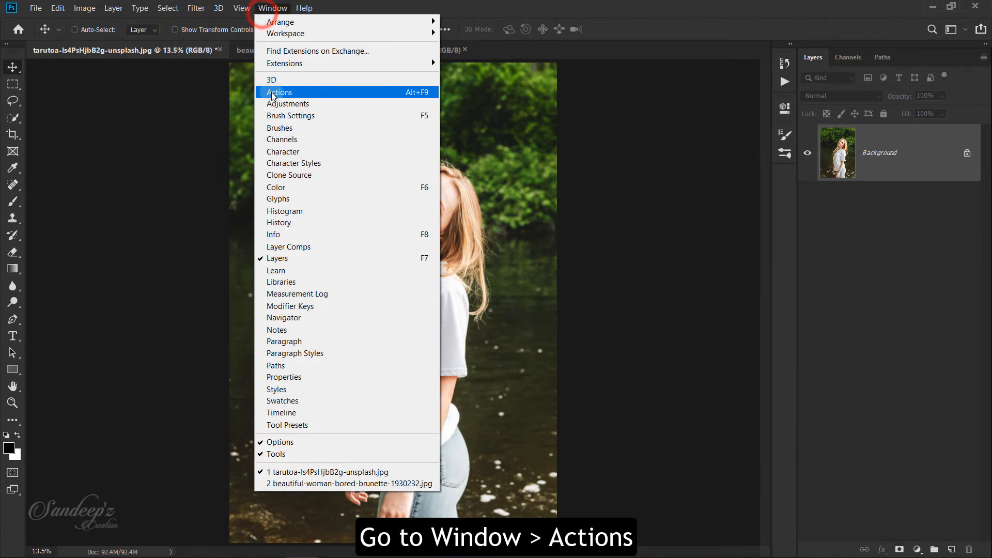
click(272, 95)
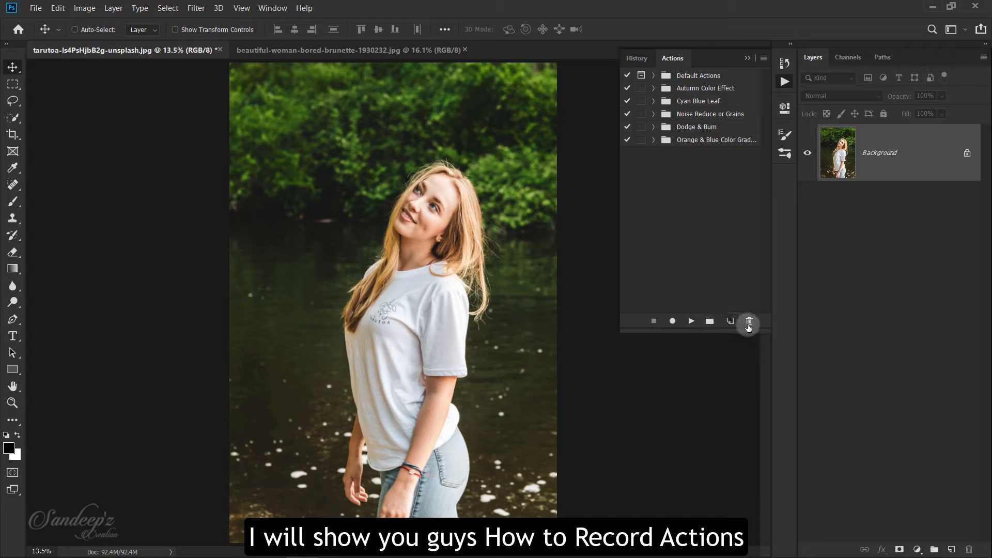
click(708, 323)
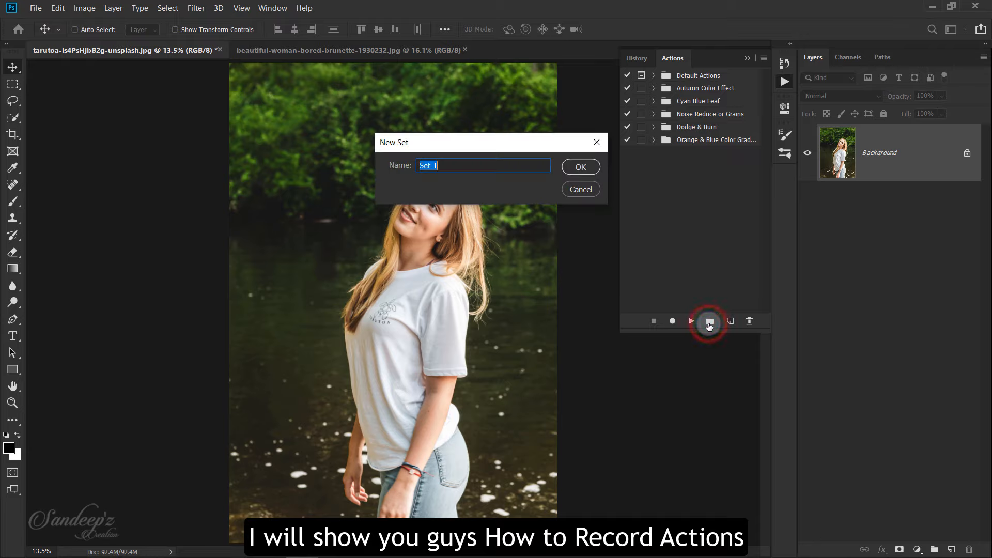
key(BackSpace)
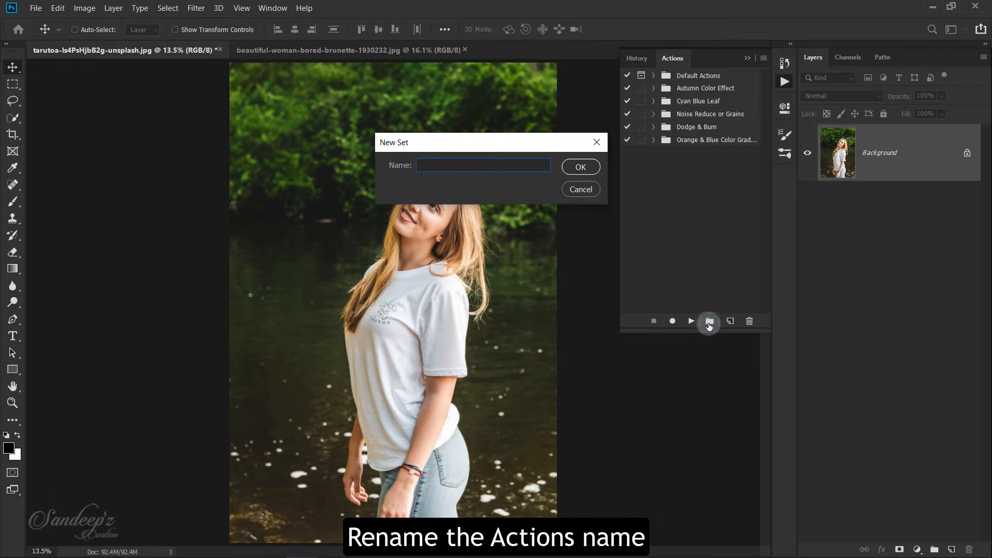
text(Cinematic)
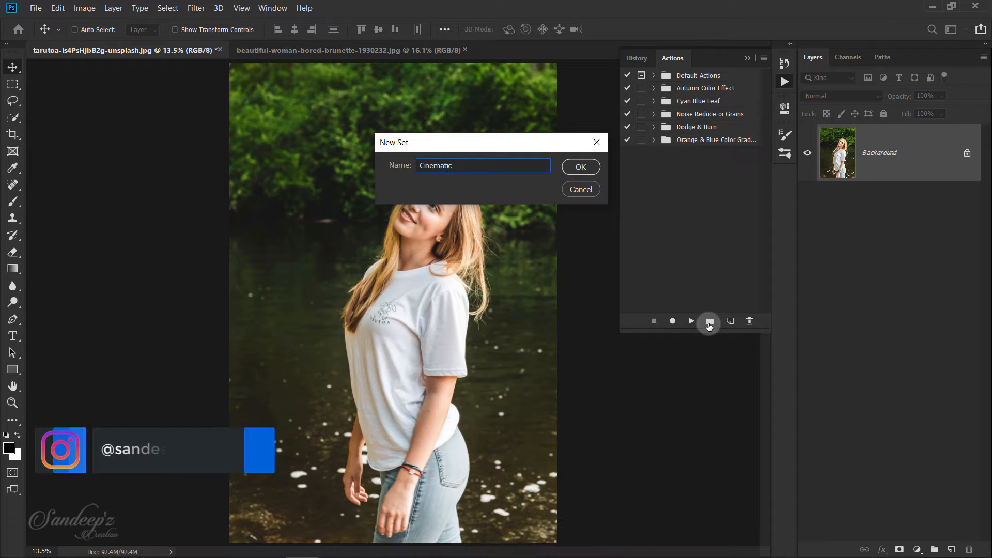
text( Cyan B)
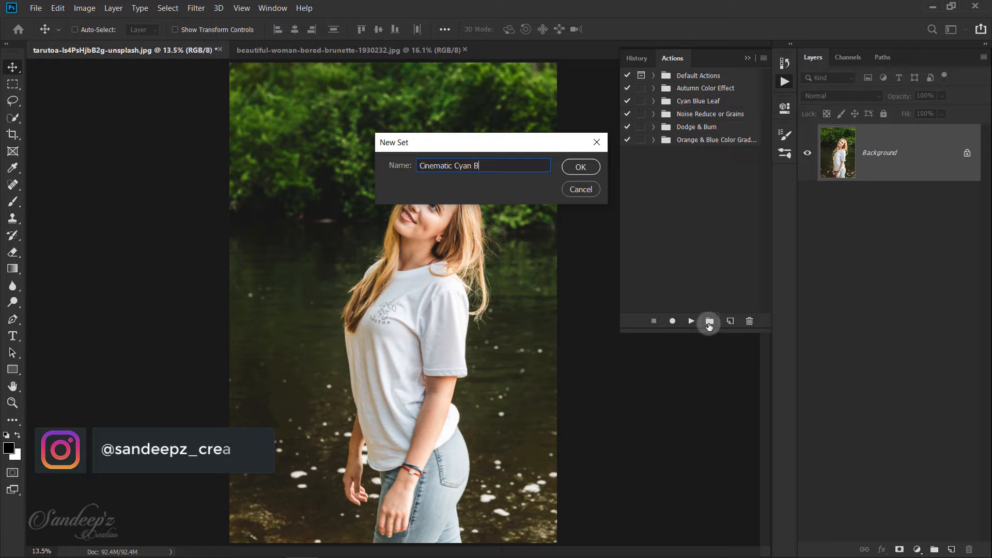
text(lue Leaf)
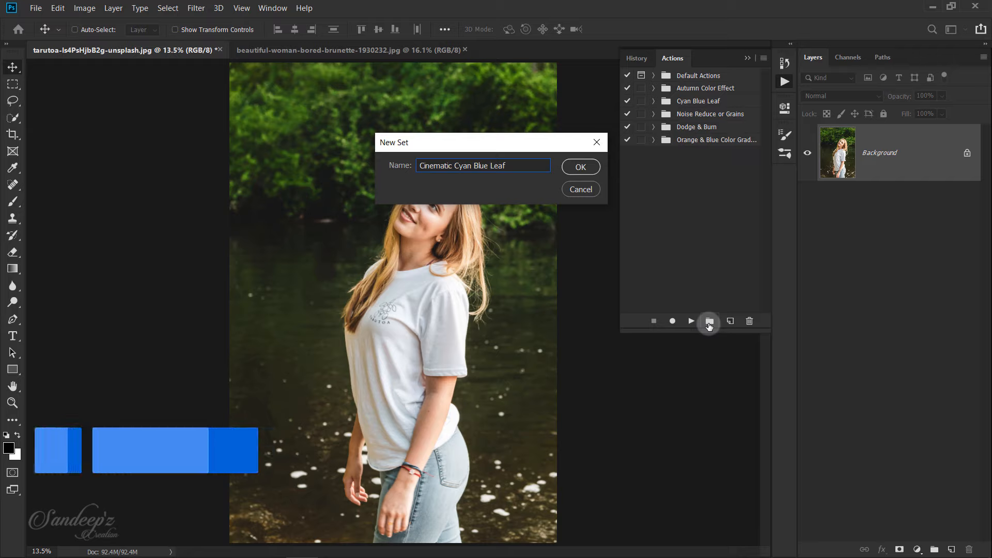
key(Return)
- Start recording a new action named Start in the Cinematic Cyan Blue Leaf set and collapse the Actions panel
click(731, 321)
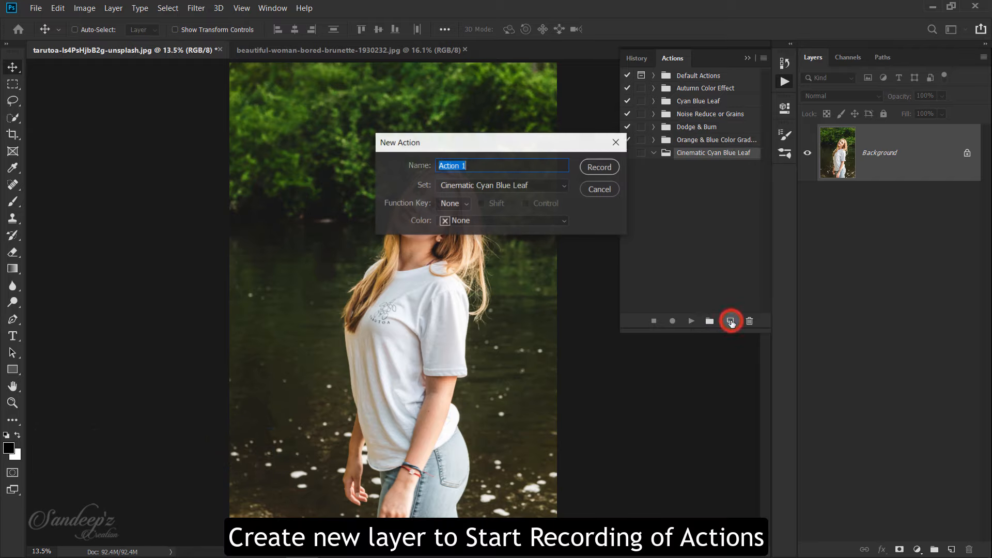
text(Start)
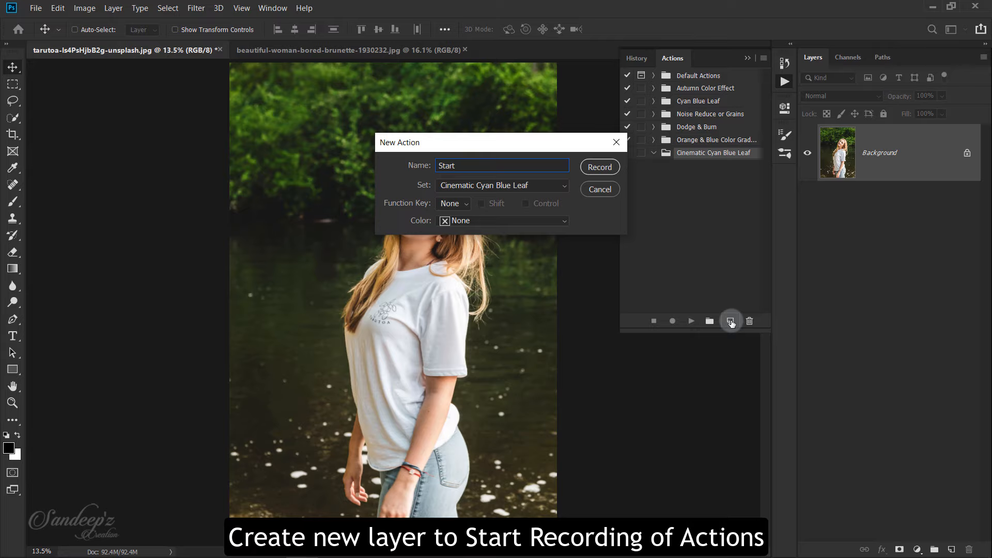
key(Return)
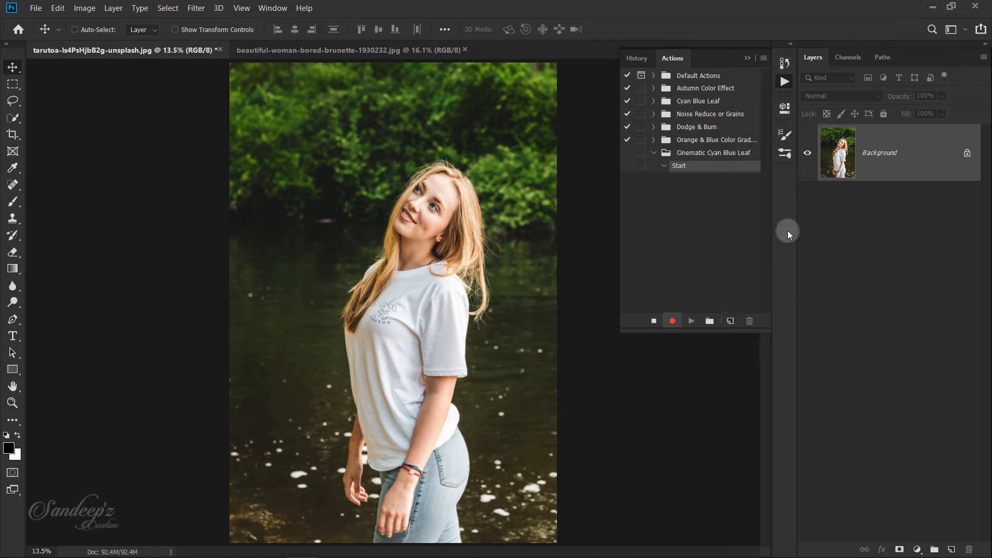
click(747, 61)
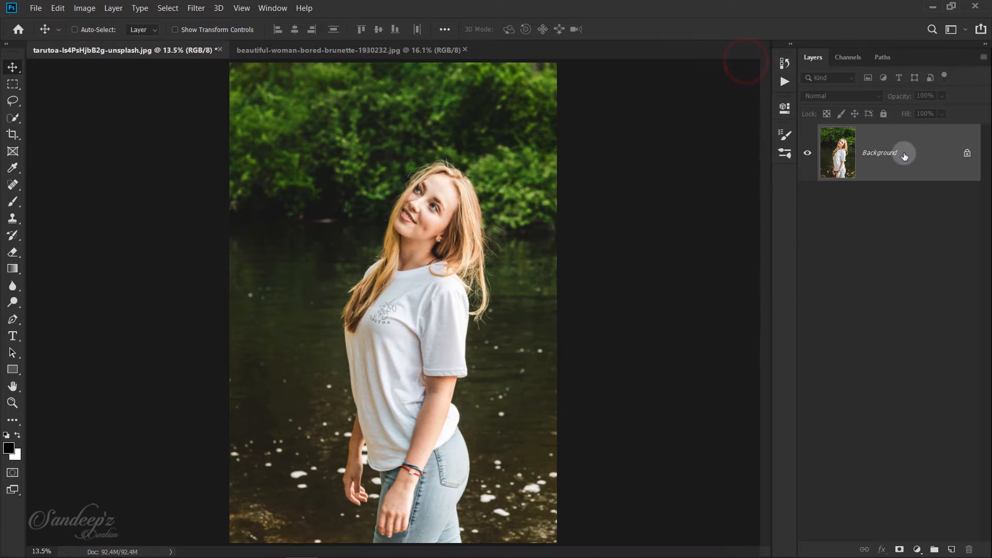
- Duplicate the Background layer and convert the image to Lab Color mode without flattening the layers
drag(920, 159, 951, 549)
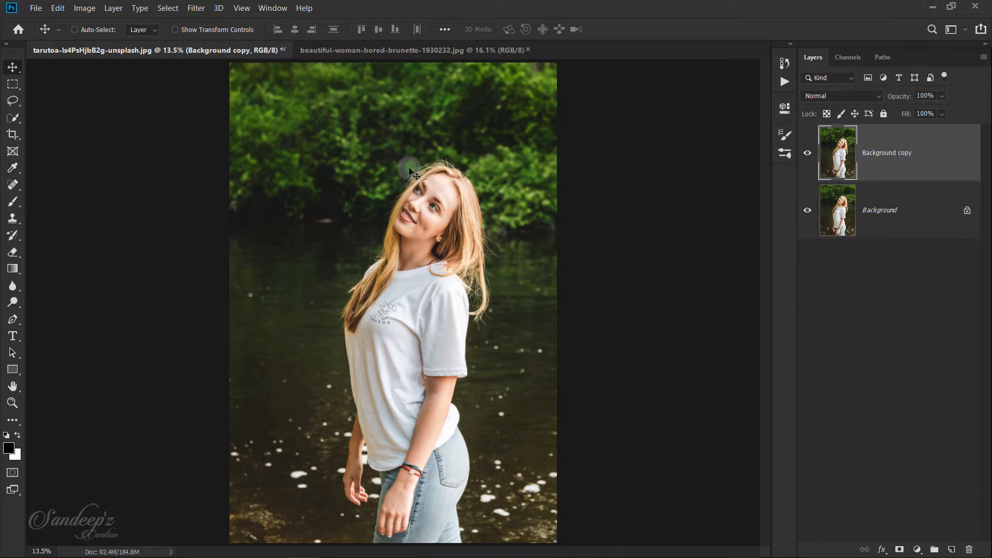
click(85, 8)
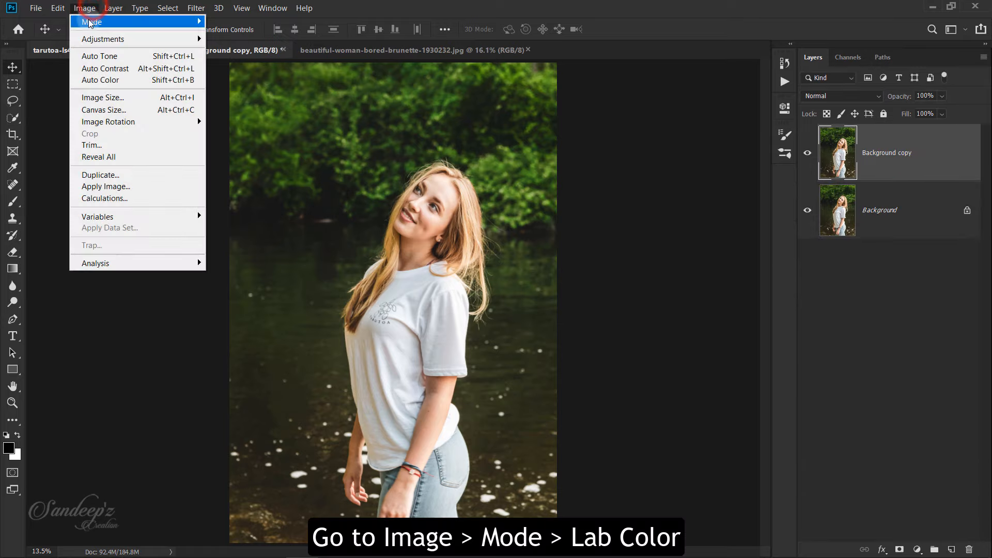
mouse_move(109, 40)
mouse_move(103, 21)
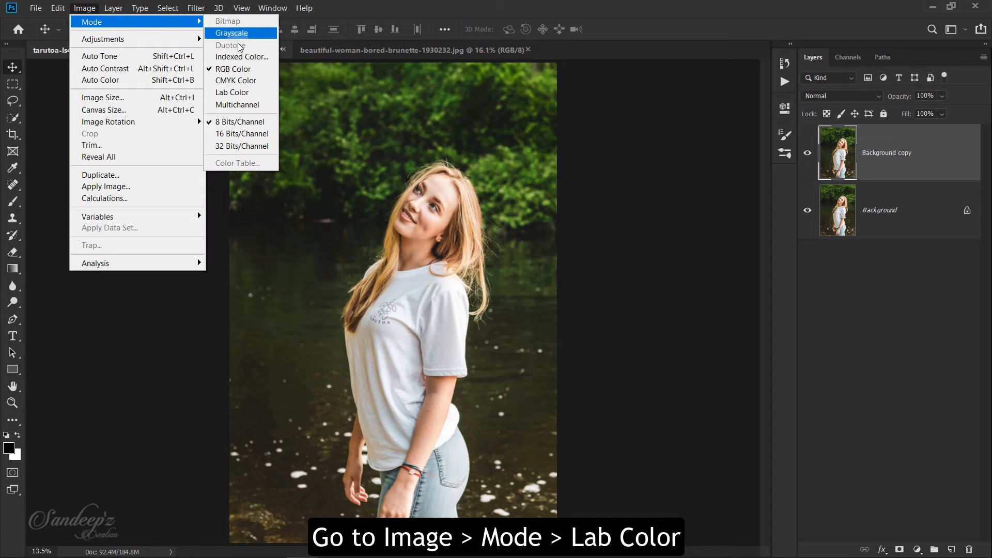
click(236, 93)
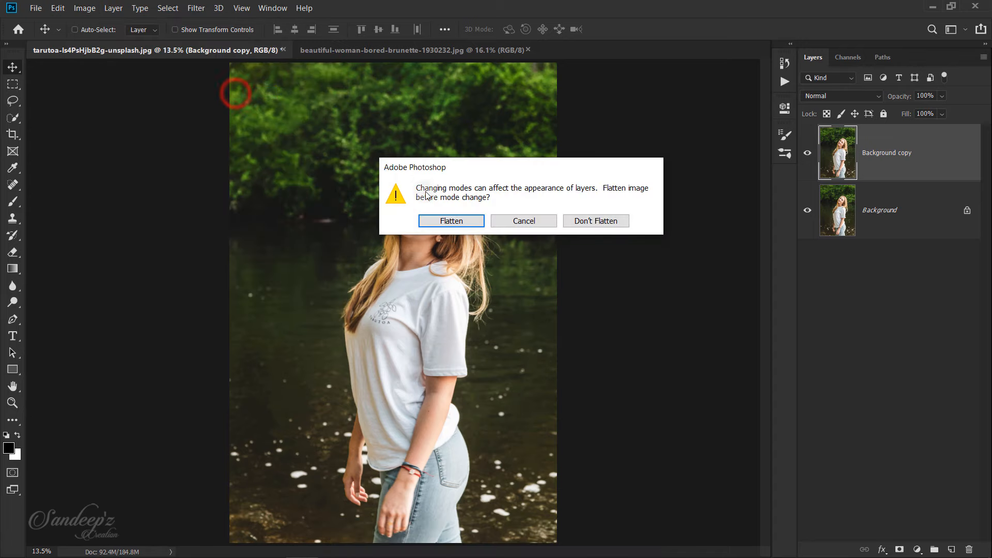
click(583, 223)
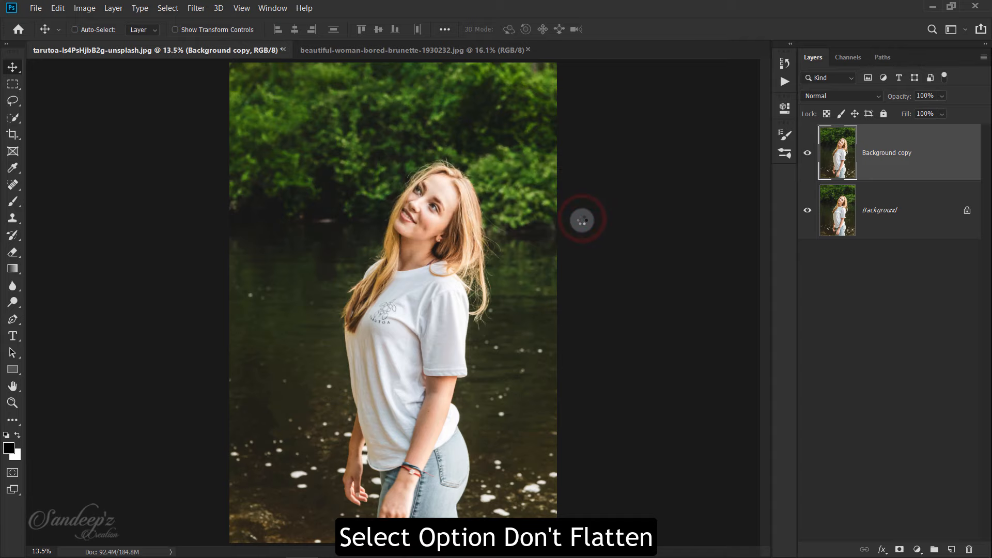
- Copy the entire a channel into the b channel, deselect, and show the Lab composite with the layer list again
click(840, 59)
click(843, 132)
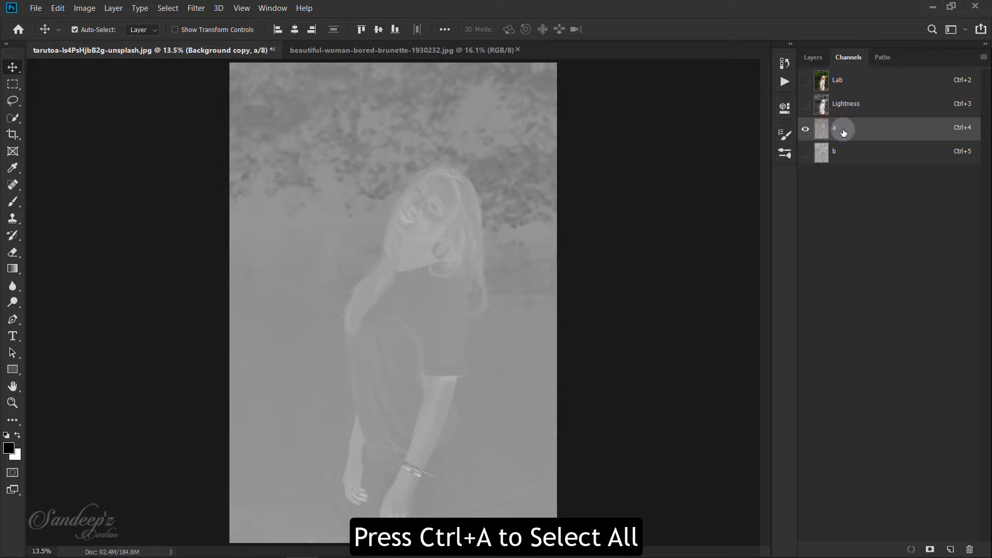
key(ctrl+a)
key(ctrl+c)
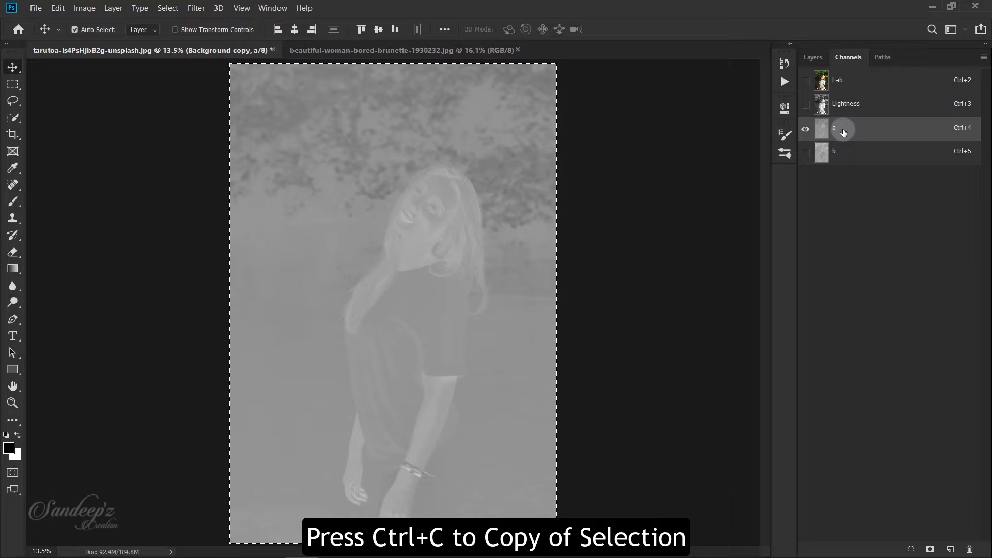
click(842, 151)
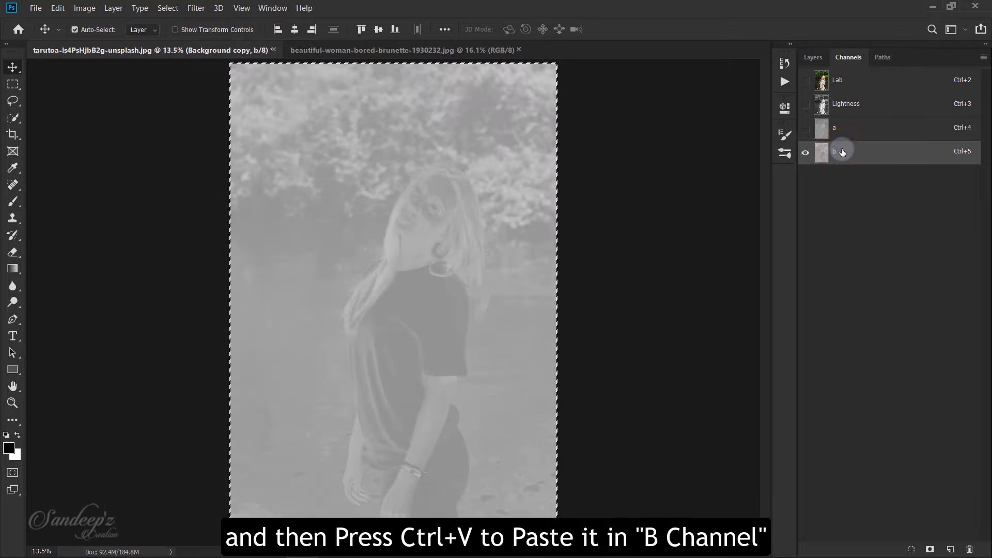
key(ctrl+v)
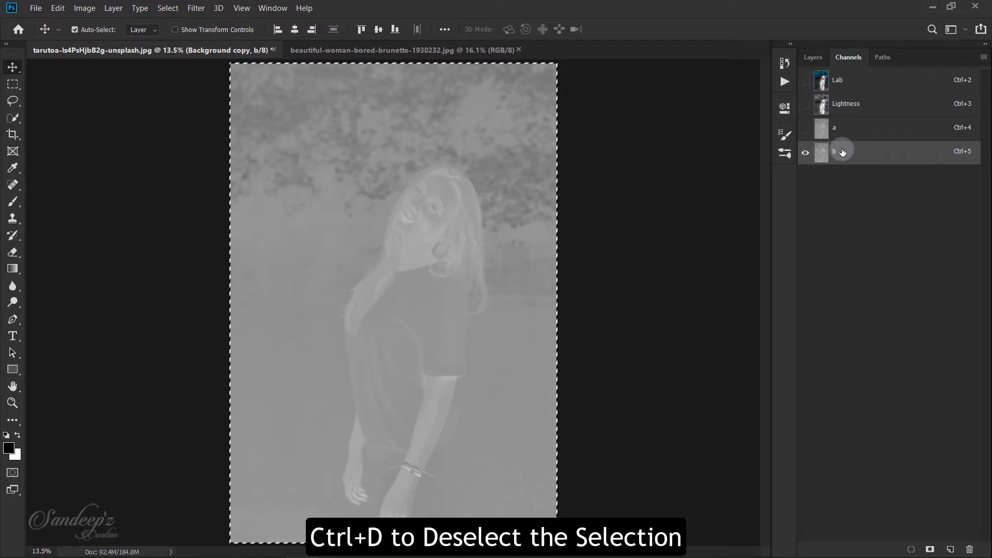
key(ctrl+d)
click(804, 81)
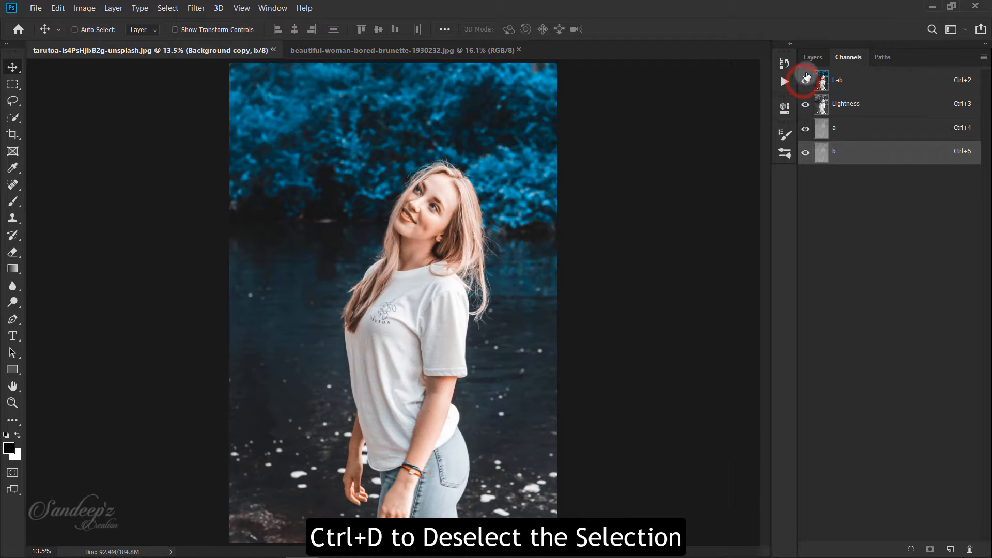
click(812, 57)
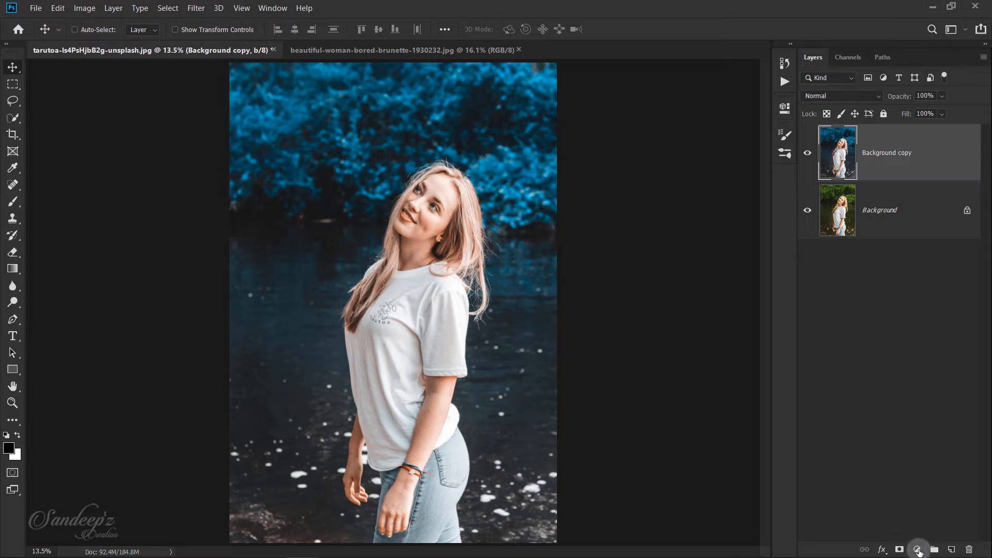
- Convert the image back to RGB Color mode without flattening the layers
click(918, 549)
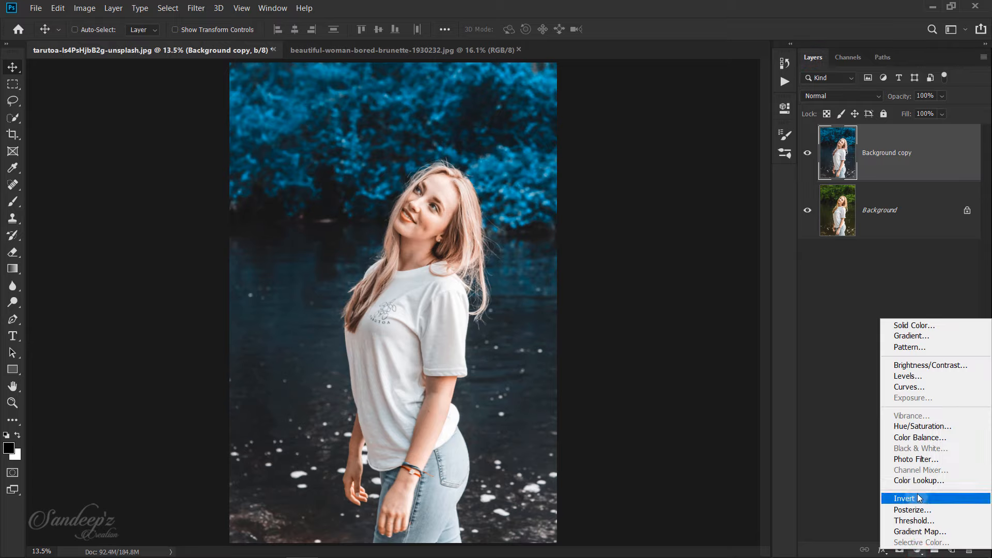
click(888, 164)
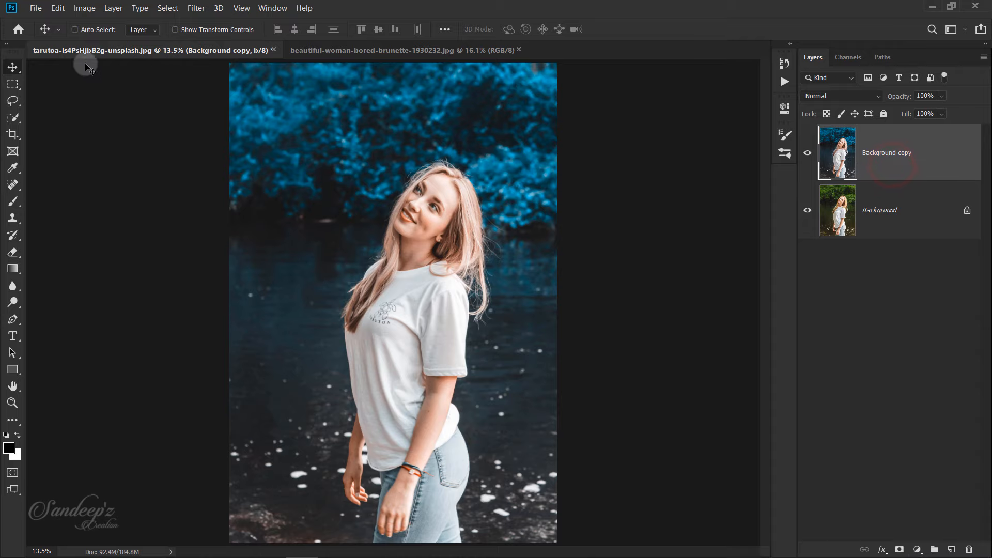
click(95, 9)
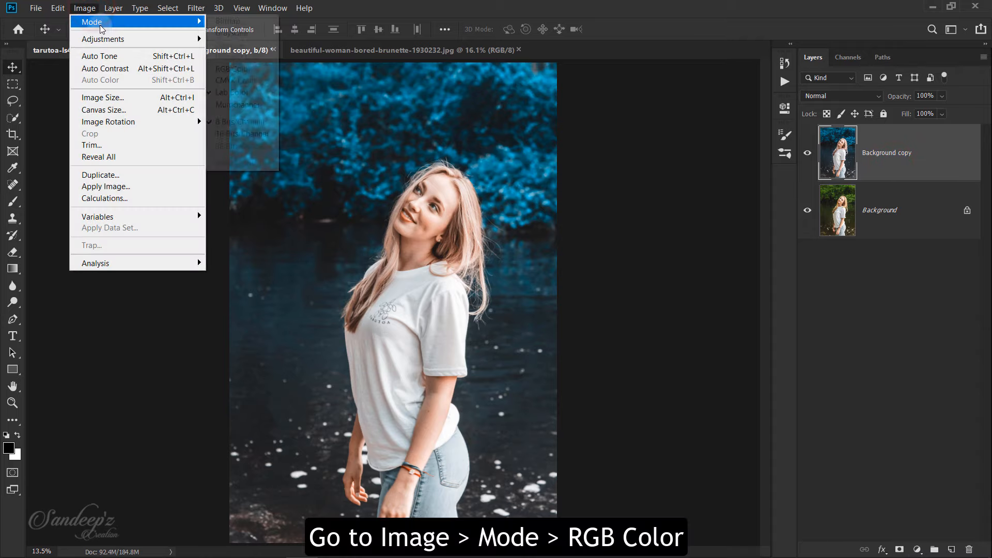
mouse_move(197, 8)
click(85, 8)
mouse_move(170, 21)
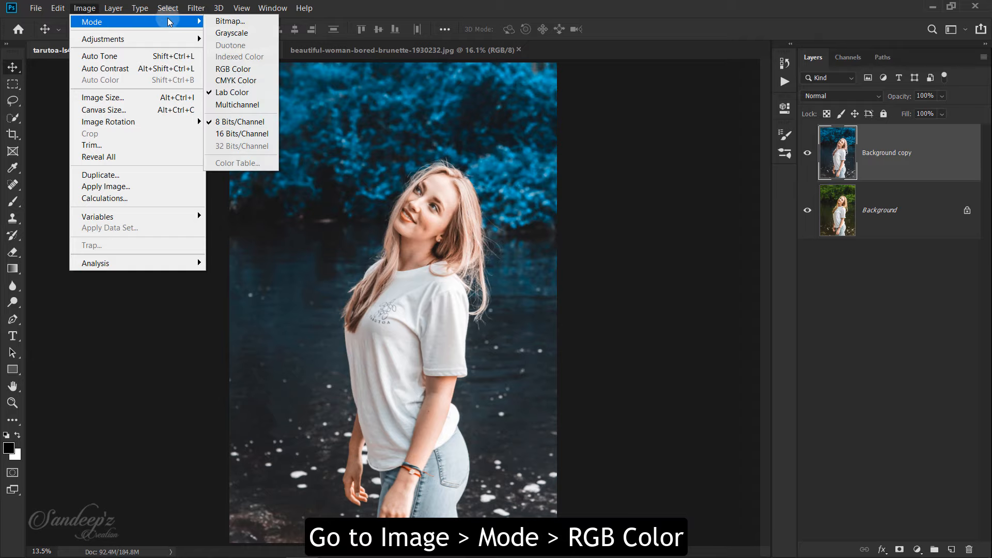
click(221, 69)
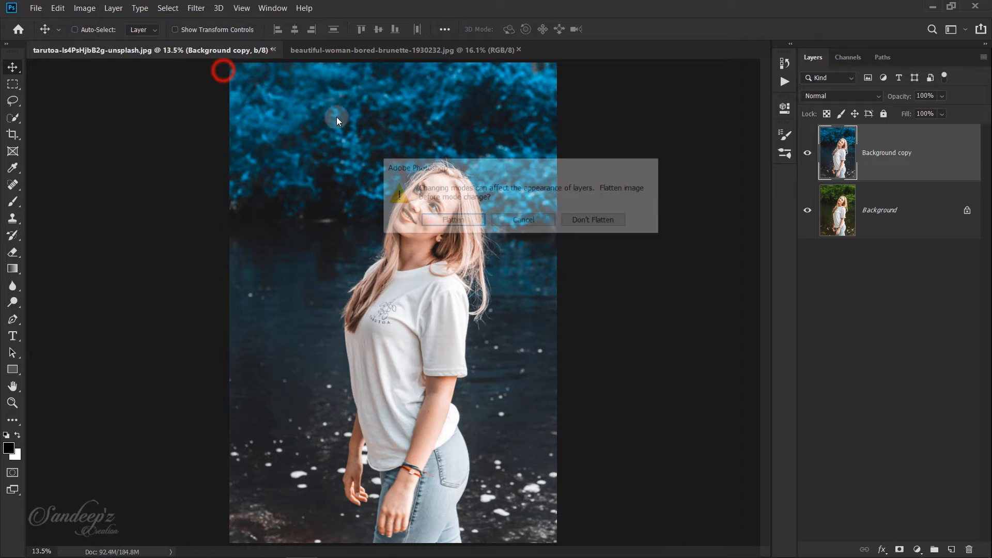
click(596, 222)
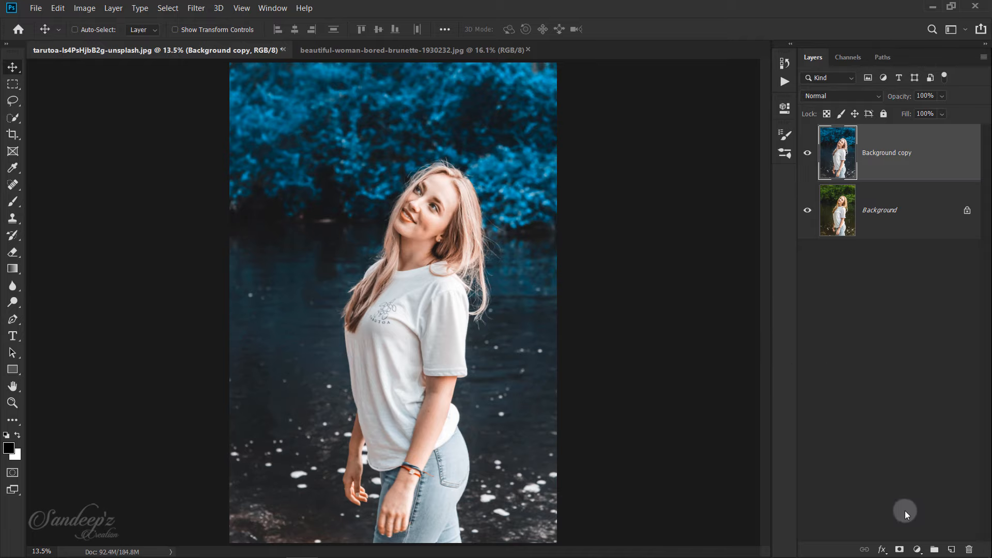
- Add a Gradient Fill layer above Background copy with the Radial style and the Neutral Density preset
click(917, 550)
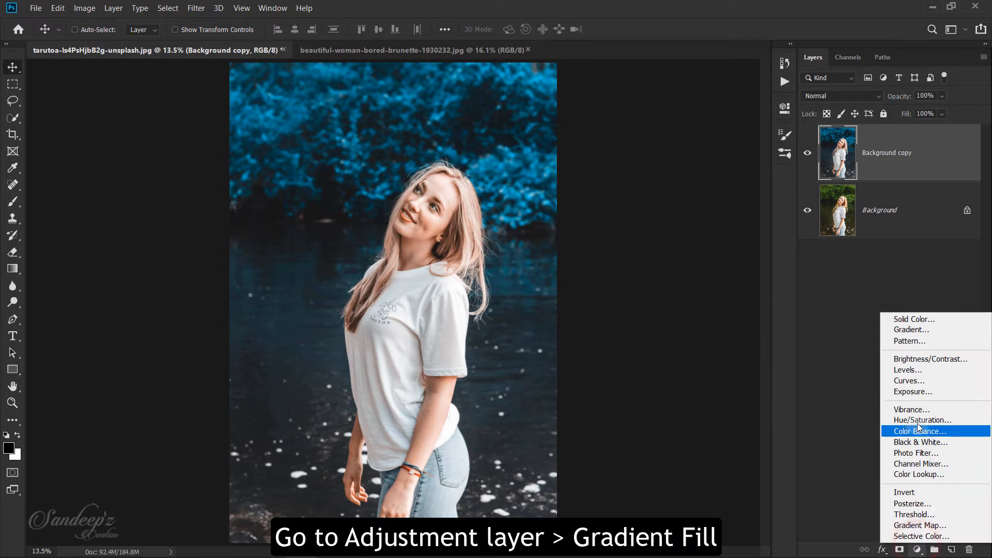
click(914, 335)
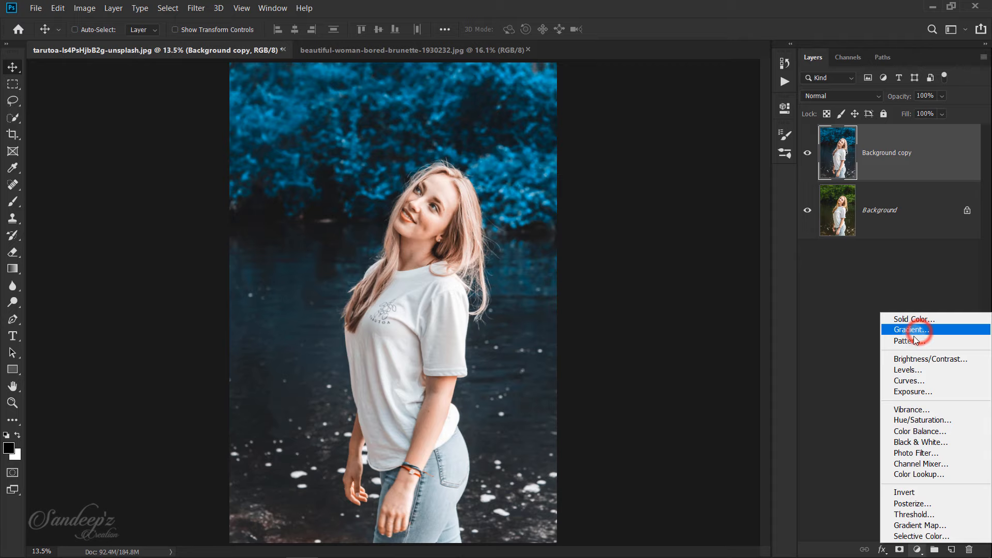
click(699, 149)
click(701, 170)
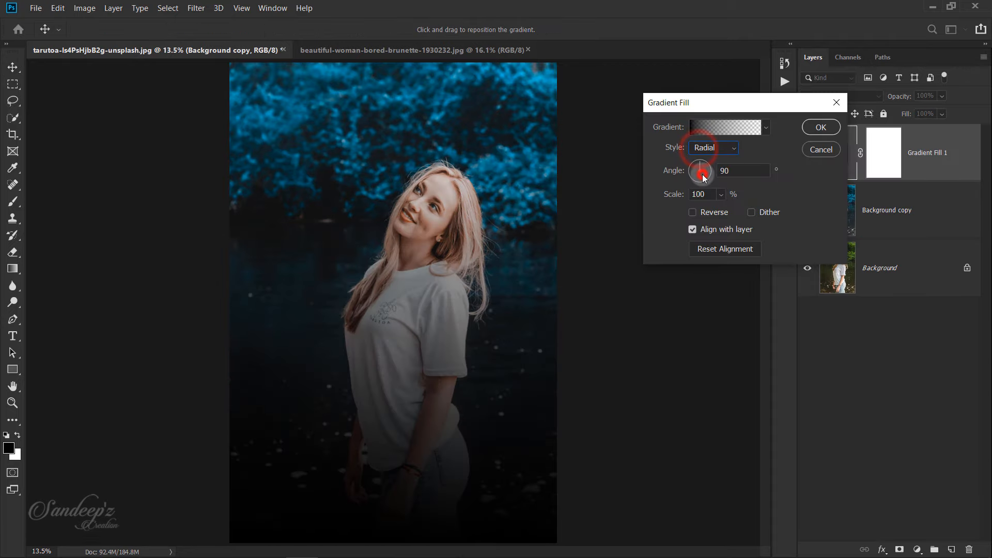
click(730, 127)
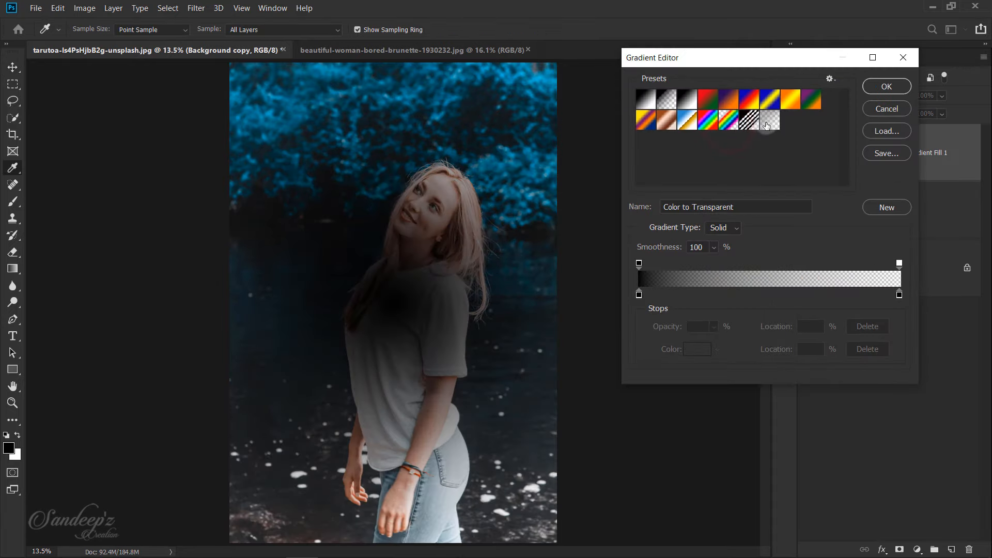
click(769, 122)
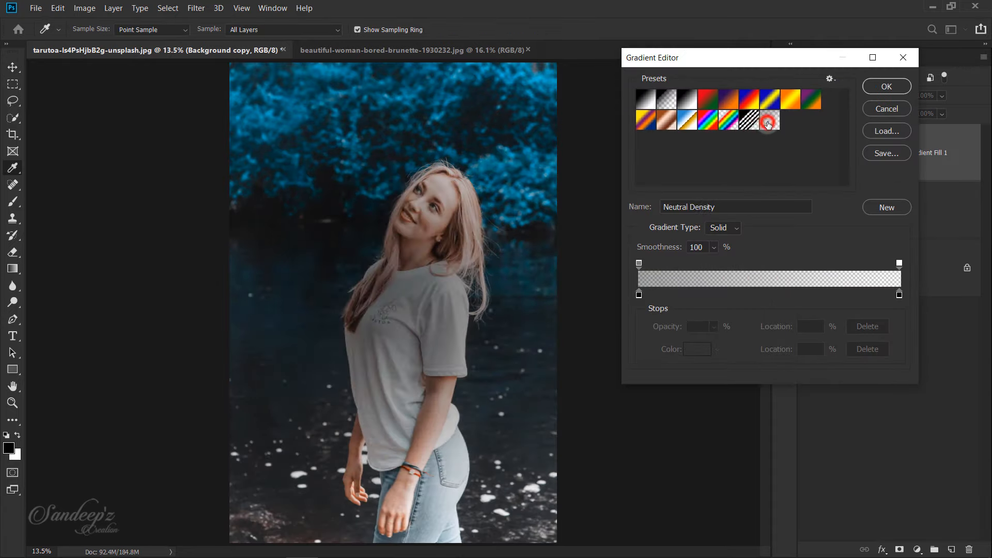
click(870, 91)
- Keep the gradient fill Radial, reverse it, and move its bright centre up over the woman's face
click(723, 149)
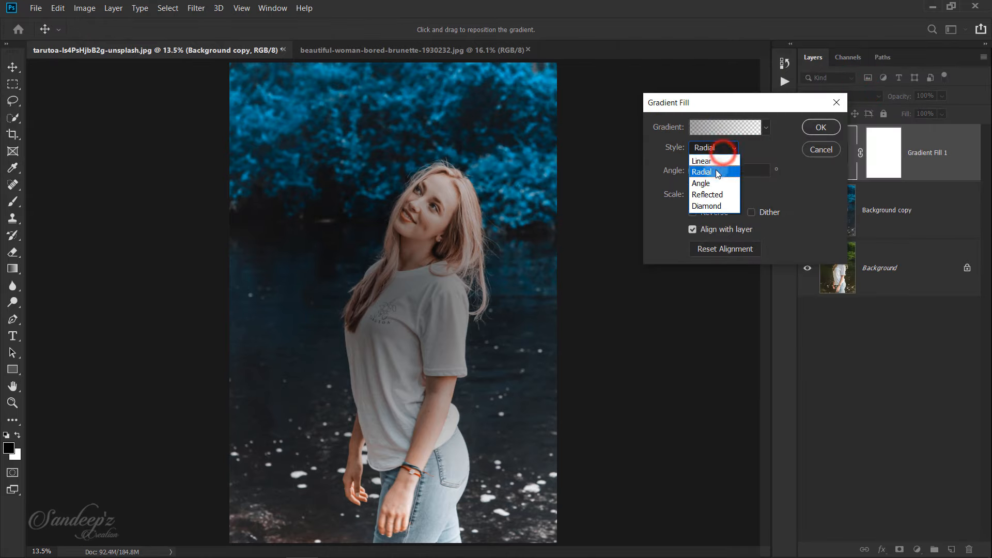
click(716, 172)
click(692, 213)
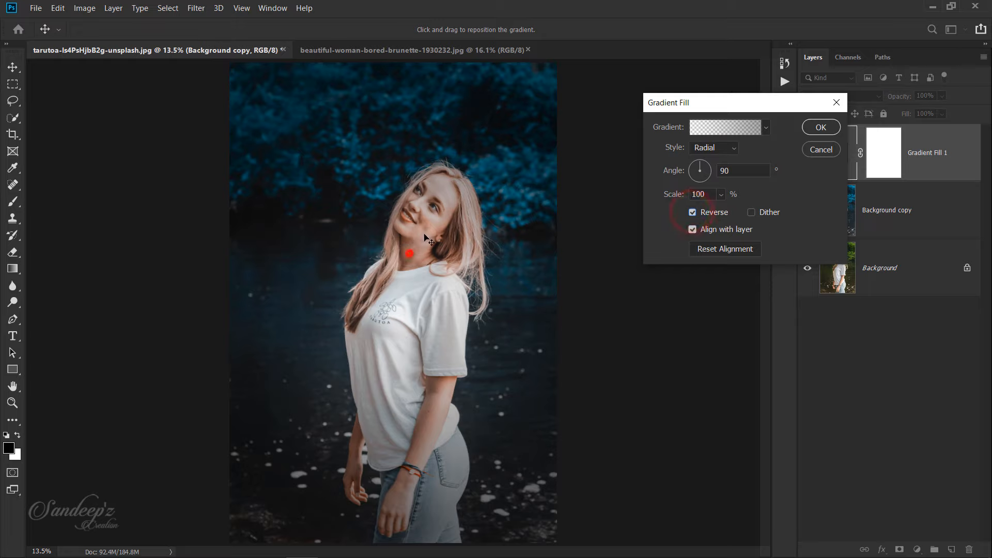
drag(409, 253, 449, 182)
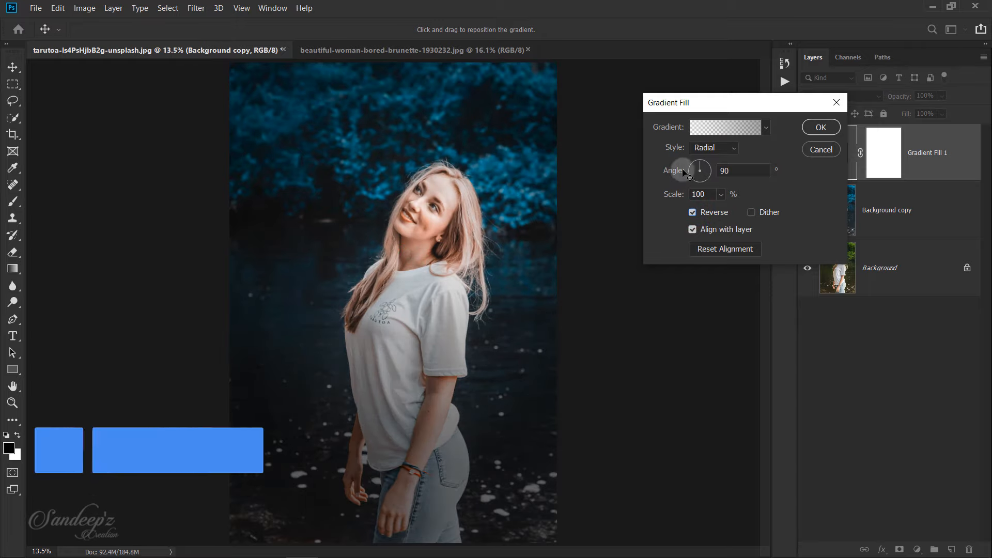
- Set the gradient fill's angle to about -66.68°, enlarge its scale to soften the vignette, and accept the fill settings
click(708, 167)
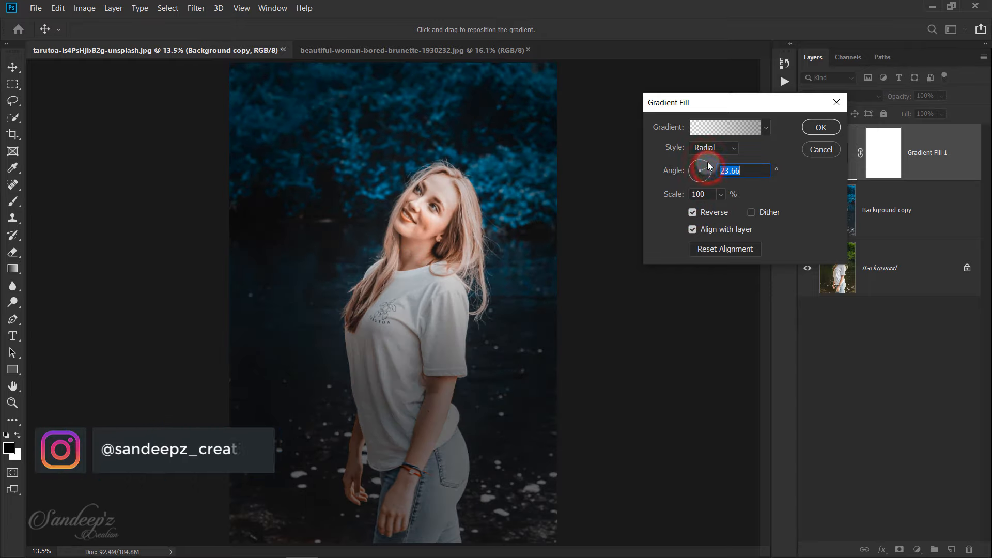
click(707, 178)
click(704, 181)
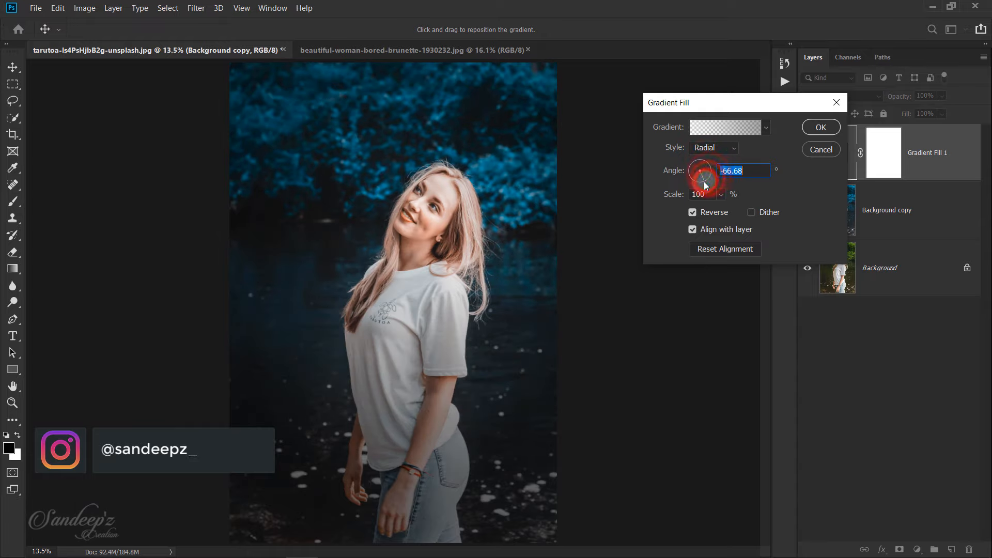
click(721, 194)
drag(726, 214, 733, 210)
click(813, 130)
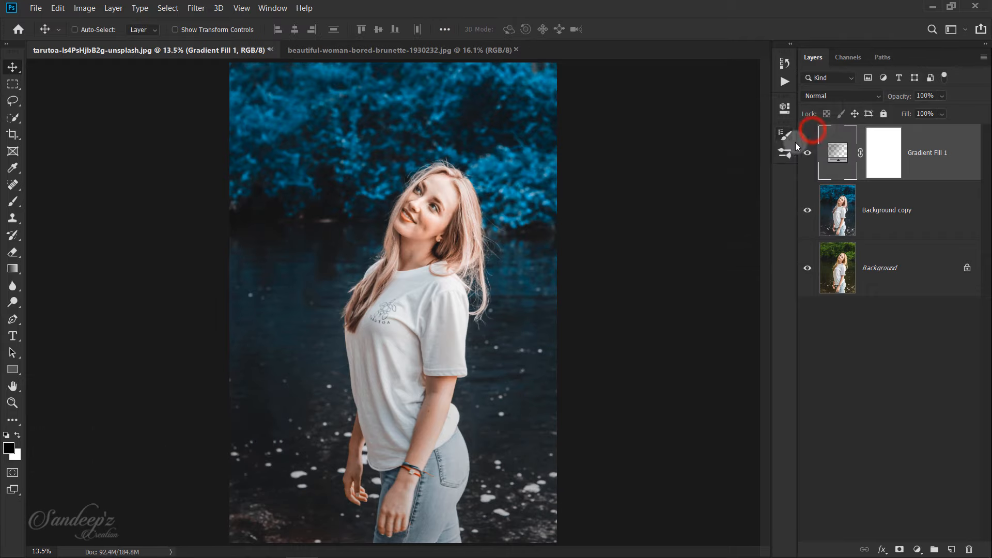
- Compare the photo without and with the Gradient Fill 1 layer, and lower that layer's opacity to 81%
click(808, 153)
click(807, 153)
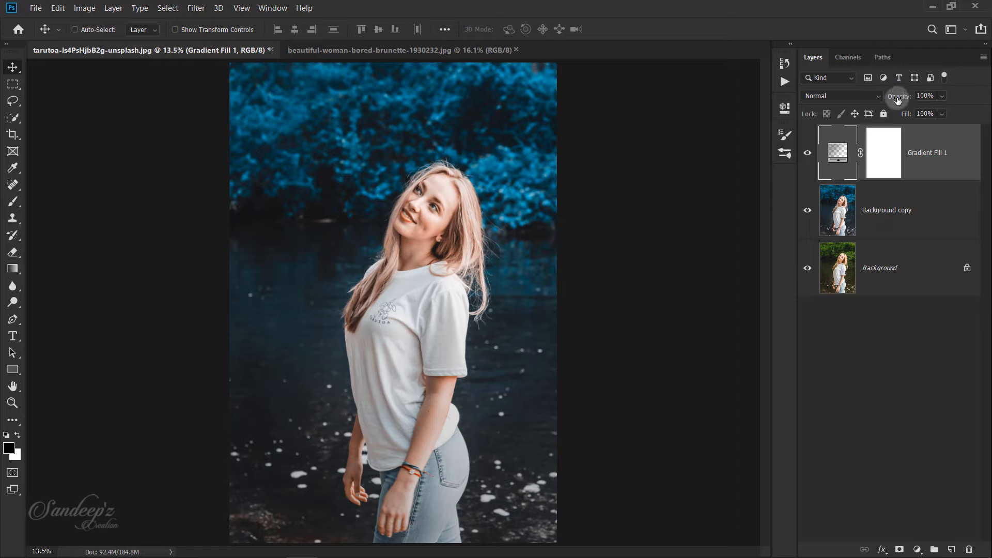
drag(894, 99, 887, 99)
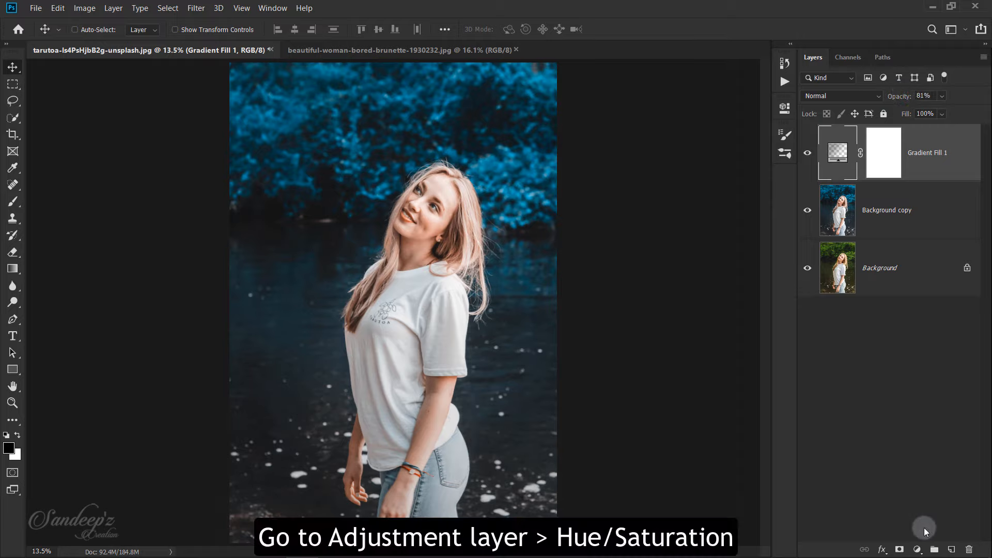
- Add a Hue/Saturation adjustment layer above the gradient fill with Hue +5 and Saturation -5
click(917, 550)
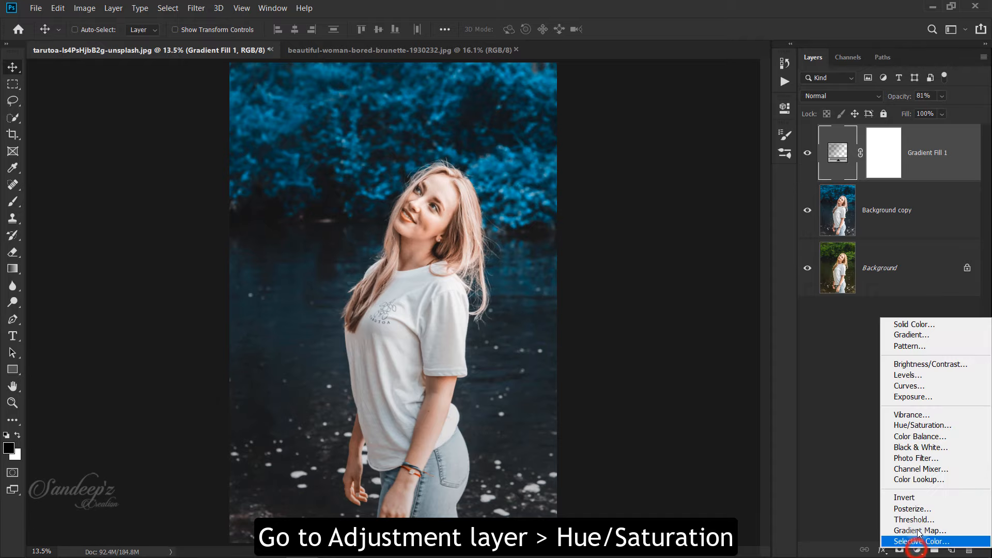
click(922, 425)
click(736, 181)
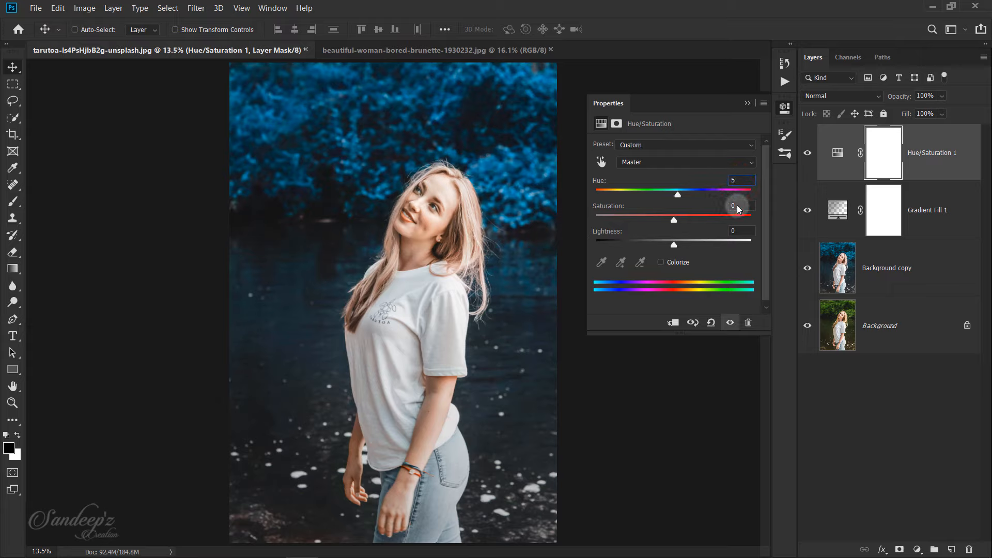
text(-5)
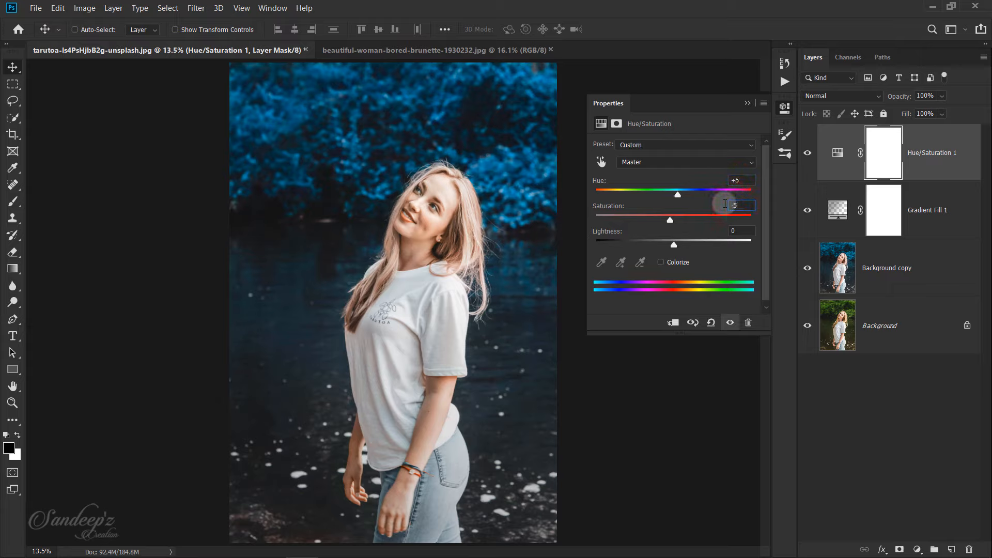
click(749, 103)
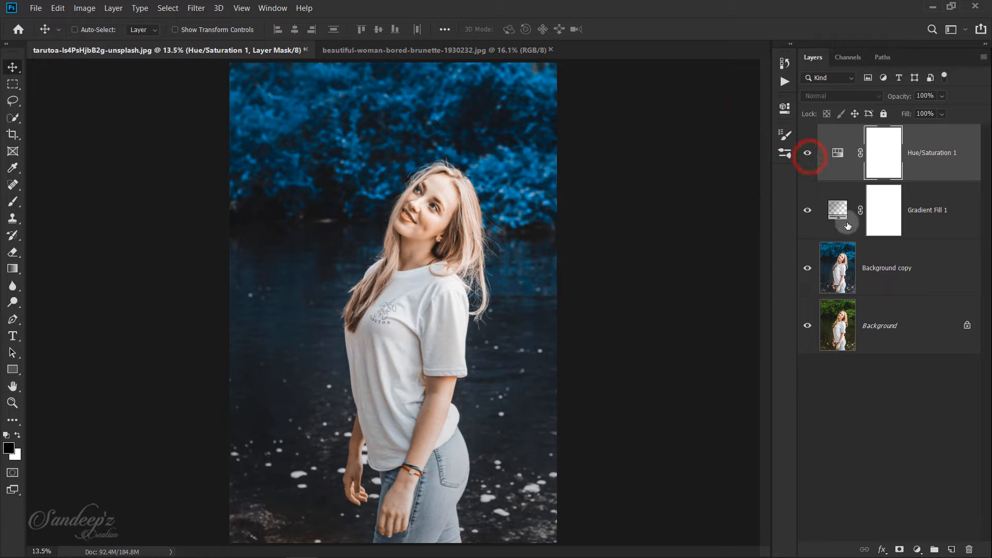
- Add a Selective Color adjustment layer and set the Reds to Cyan -100% and Yellow +50%
click(918, 549)
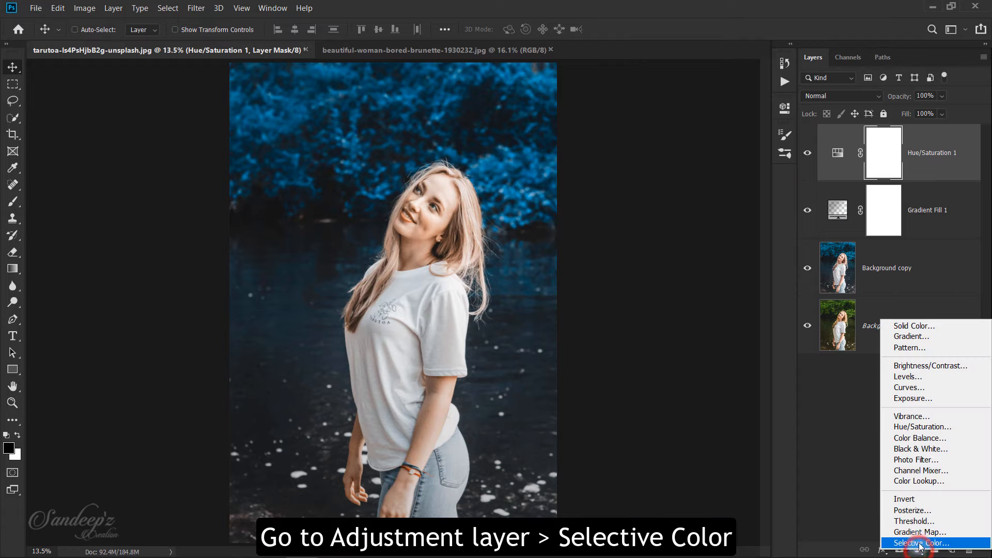
click(921, 544)
click(662, 161)
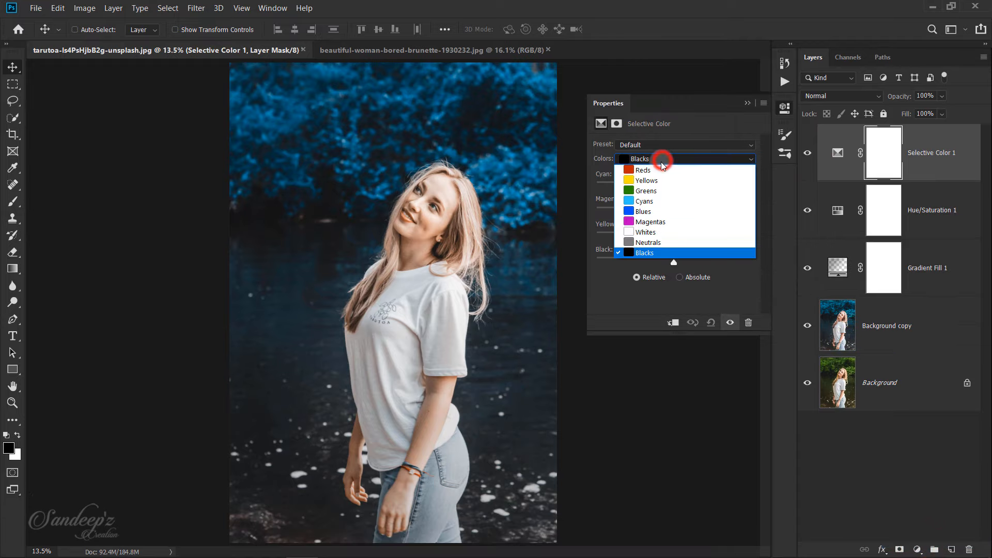
click(659, 170)
drag(674, 187, 586, 194)
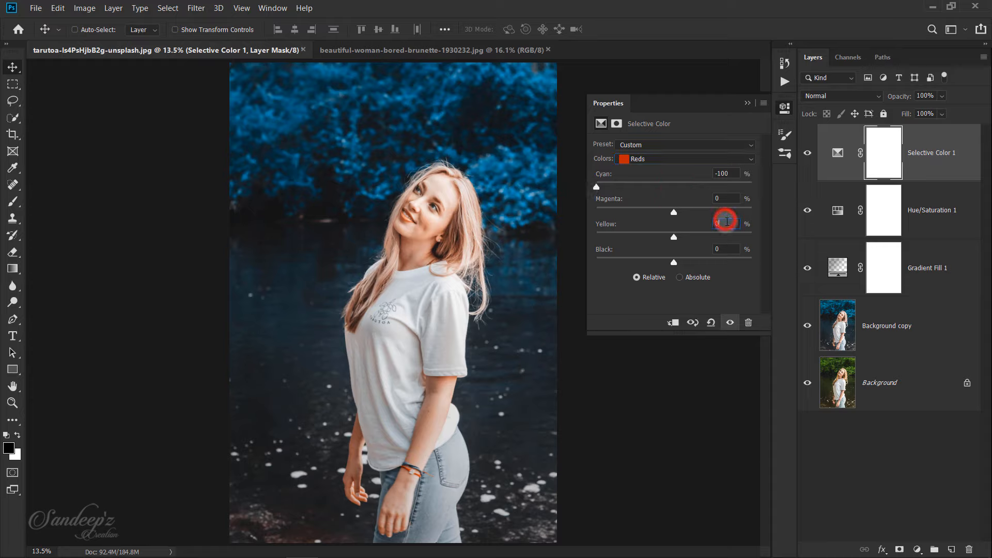
double_click(727, 222)
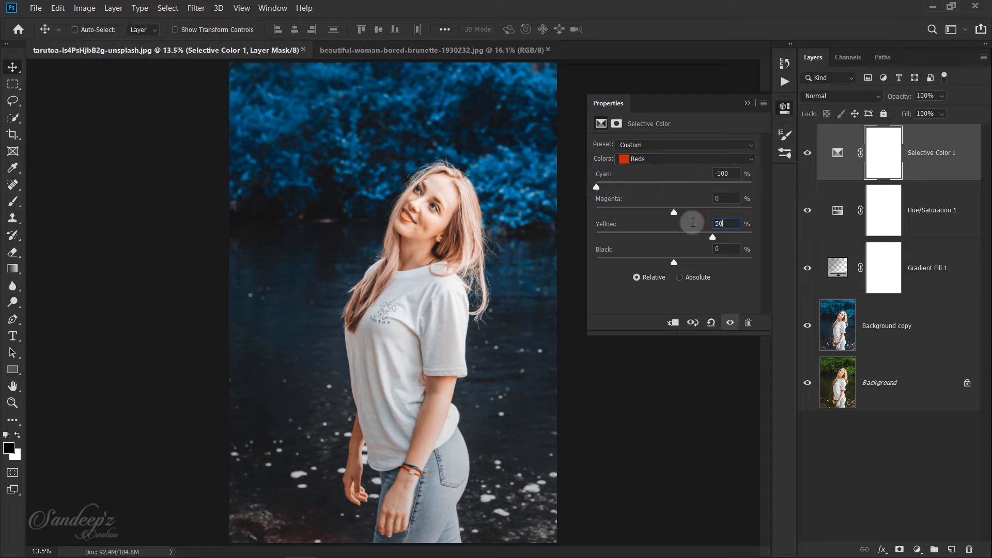
- Set the Blacks of the Selective Color layer to Cyan +5%, Magenta +5% and Yellow -2%
click(706, 159)
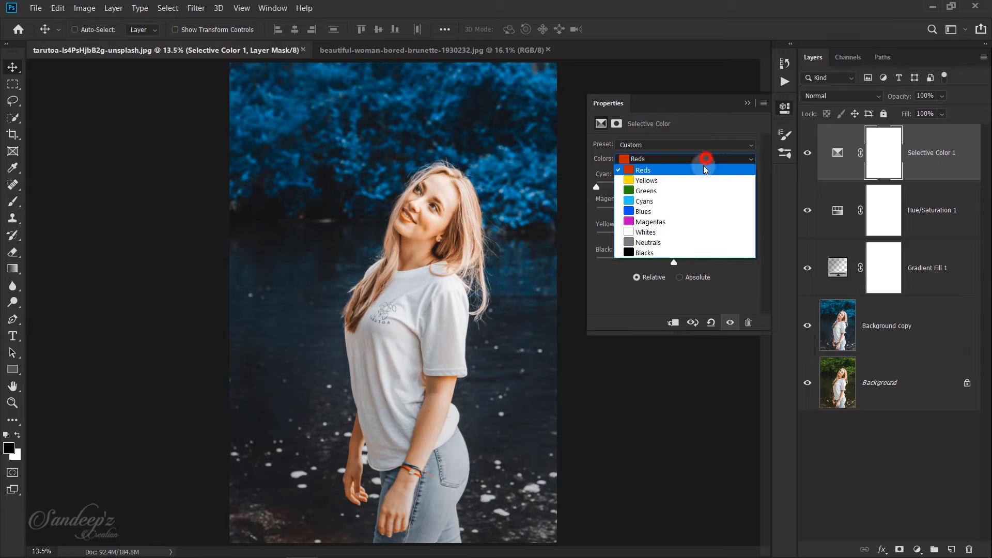
click(675, 253)
double_click(722, 174)
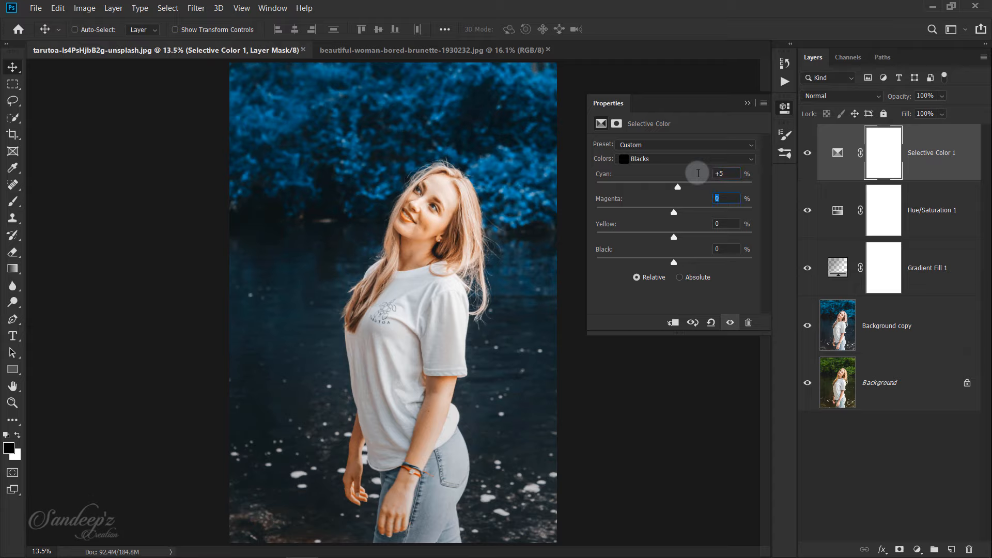
key(Tab)
text(-)
text(8)
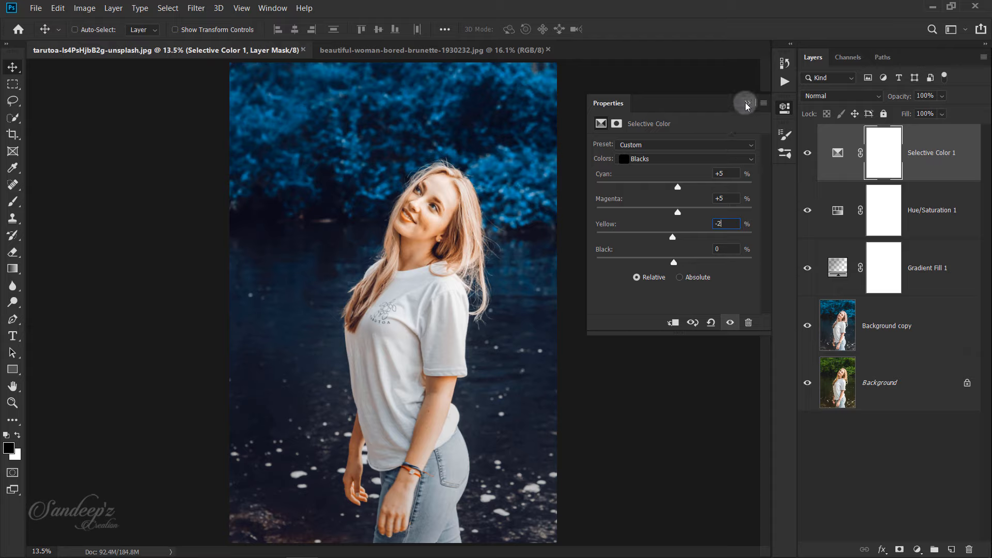
click(746, 105)
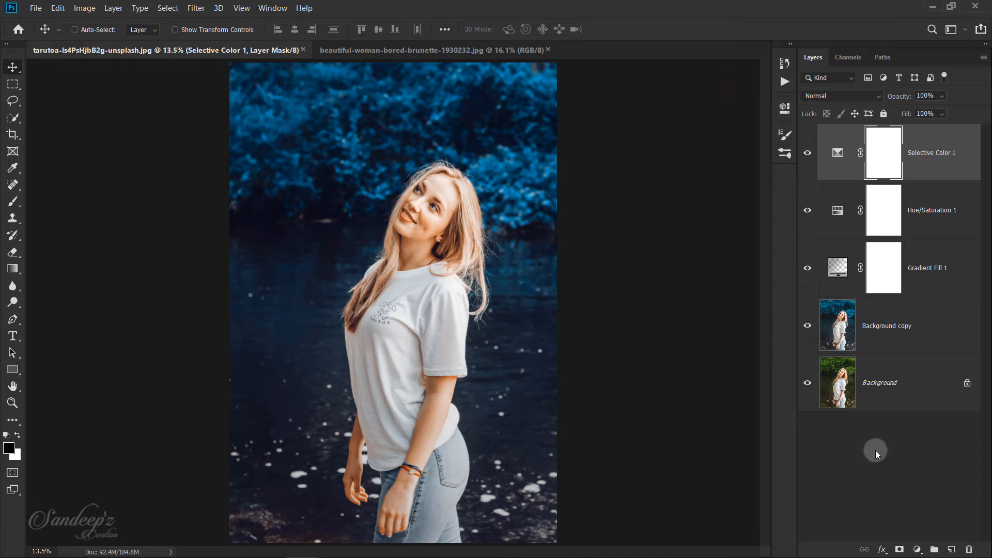
- Add a Curves adjustment layer, anchor the RGB curve in the lower midtones, and slightly raise its black point for faded shadows
click(917, 548)
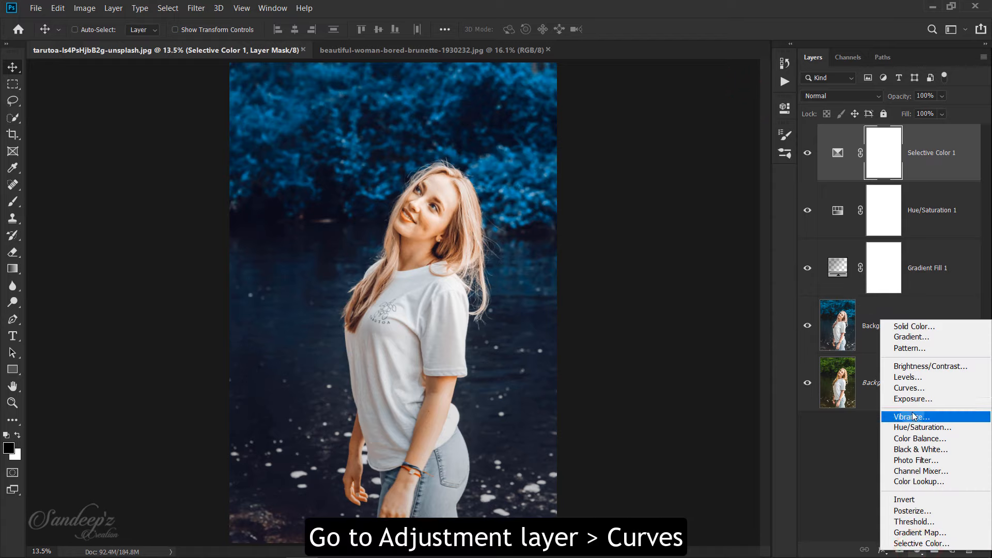
click(910, 388)
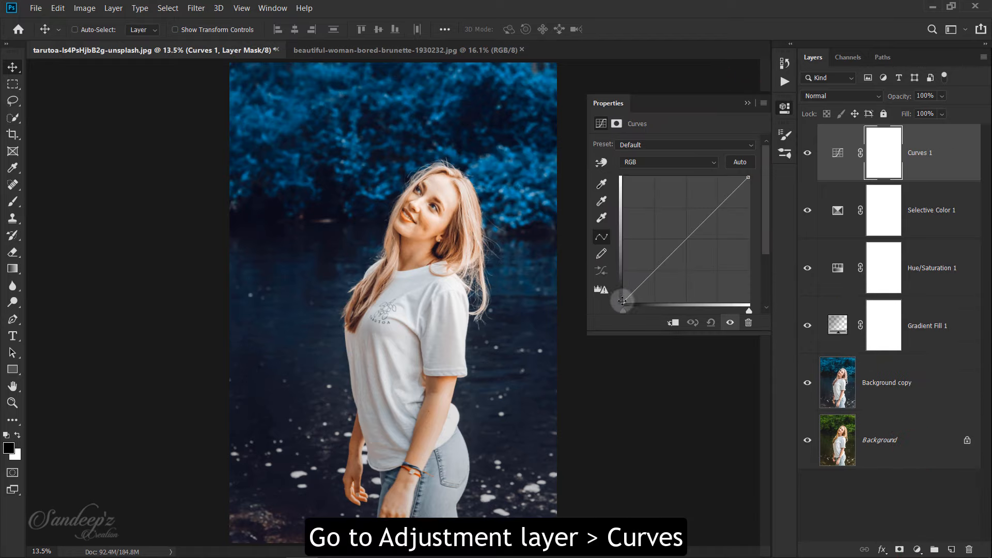
click(622, 301)
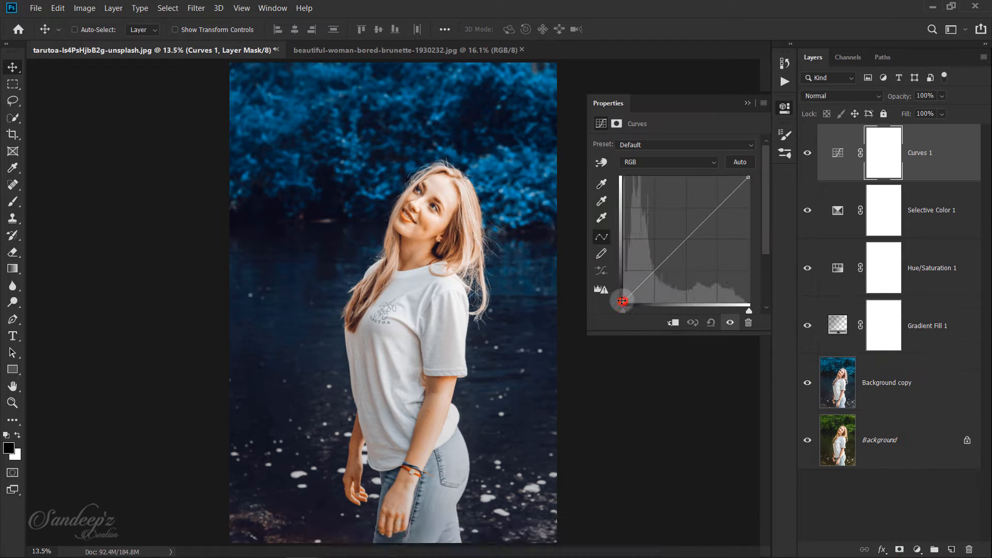
click(662, 261)
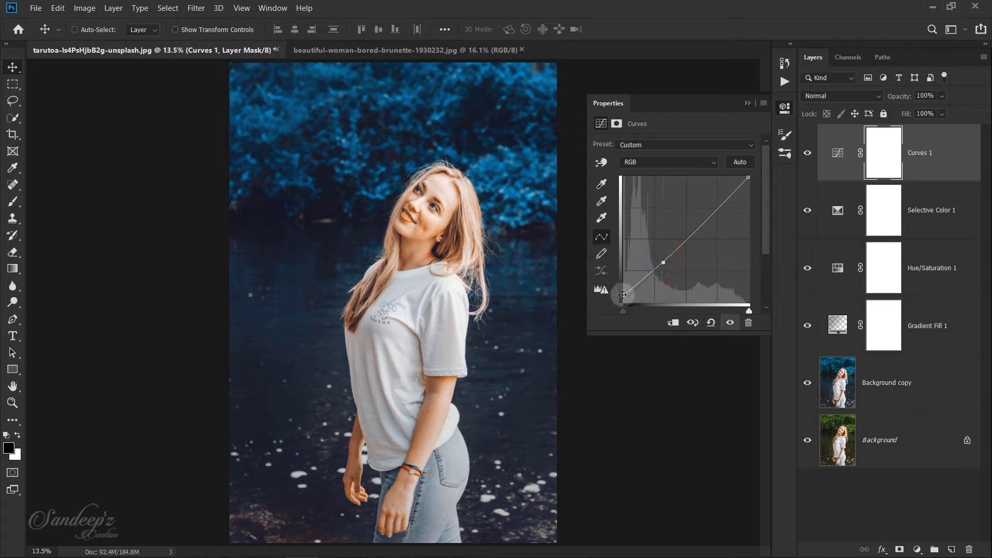
click(621, 294)
drag(624, 295, 618, 293)
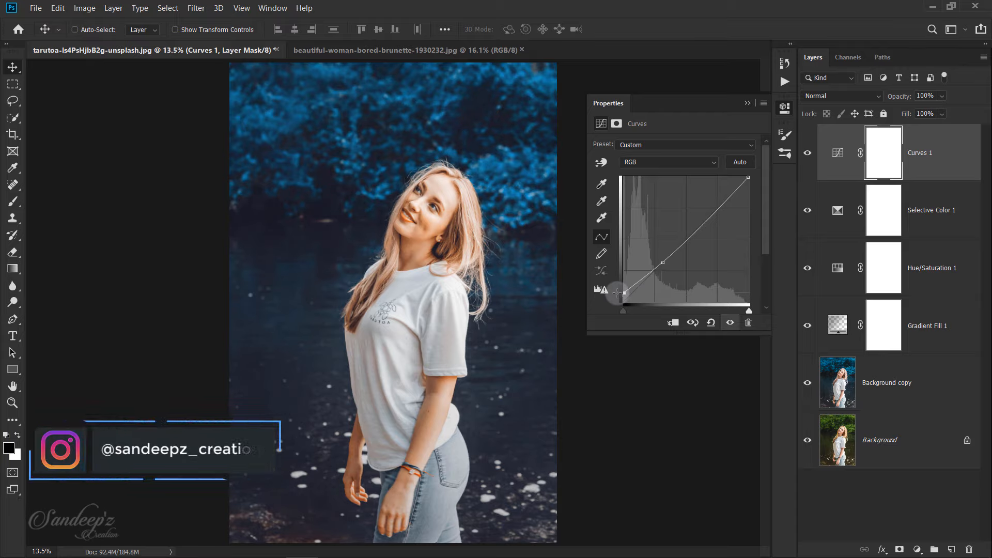
click(747, 100)
- Stop recording the action and collapse the Start action in the Cinematic Cyan Blue Leaf set
click(788, 85)
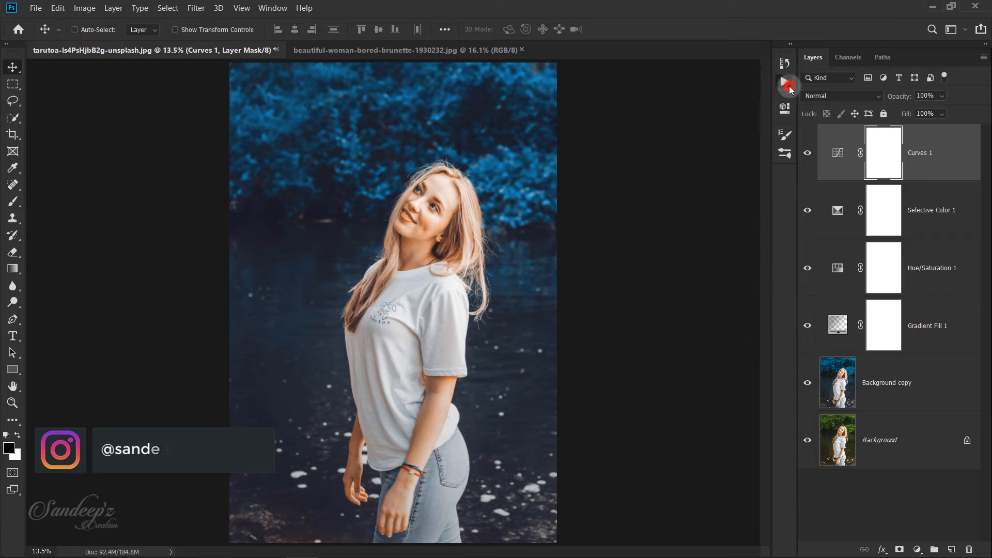
click(653, 321)
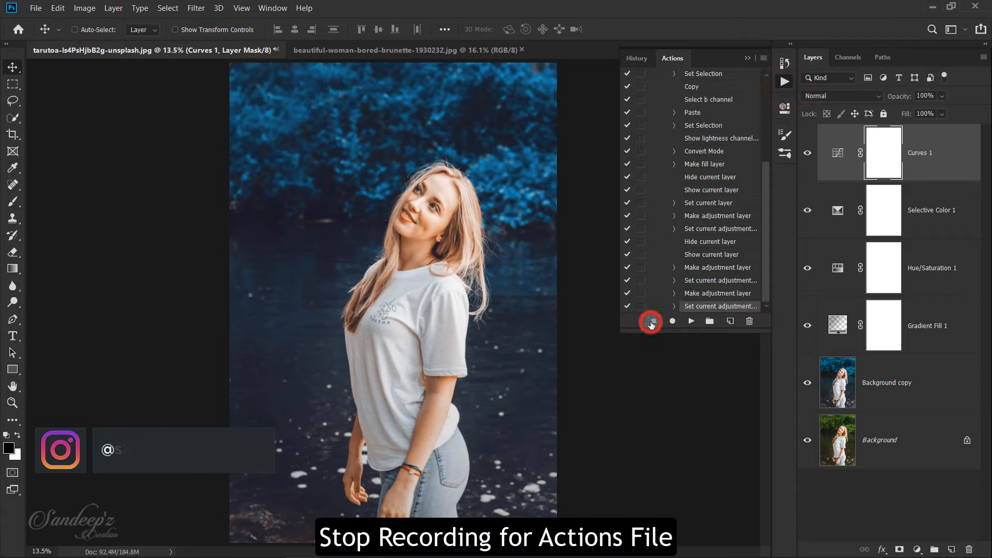
drag(767, 245, 764, 140)
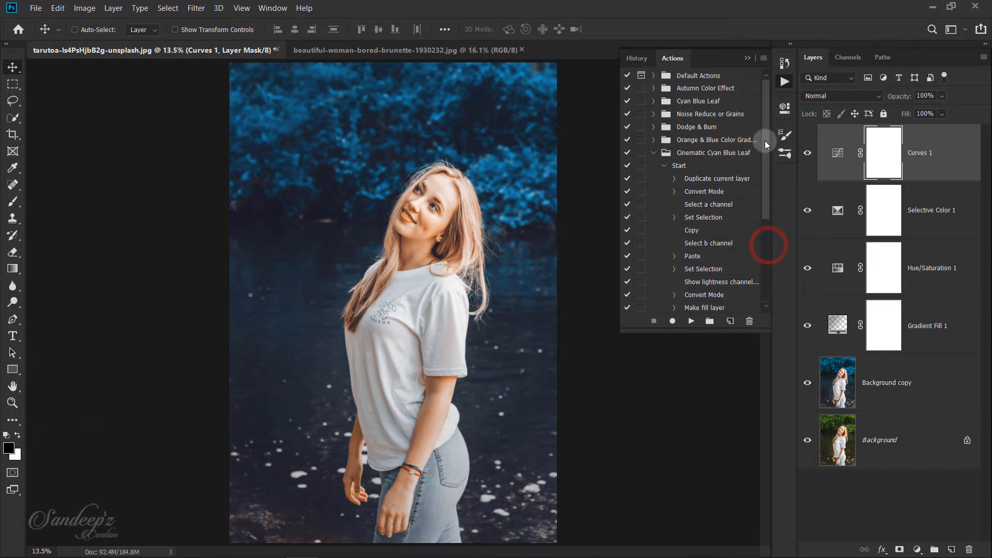
click(663, 166)
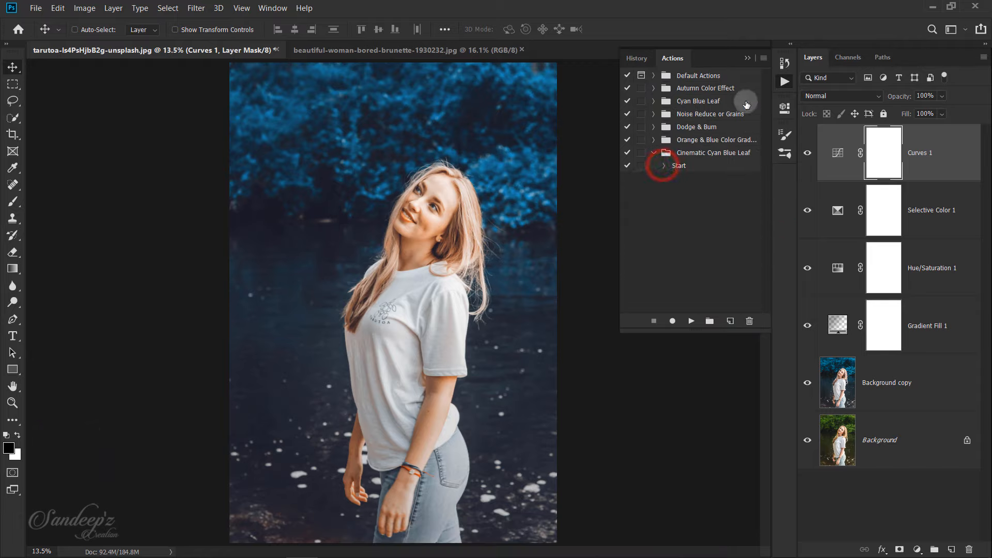
click(747, 60)
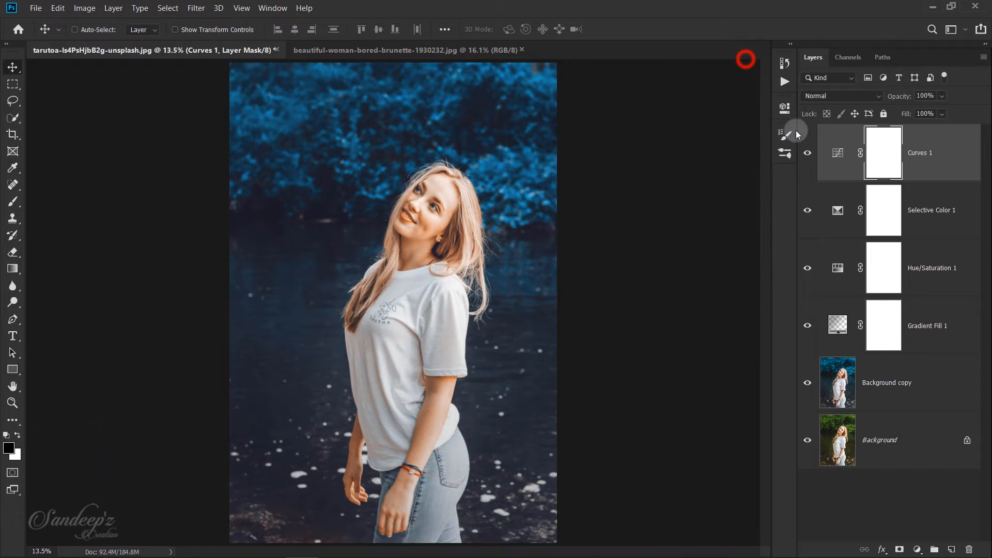
- Compare the original photo with the finished effect by repeatedly hiding and showing every layer above Background
alt+click(809, 442)
alt+click(809, 442)
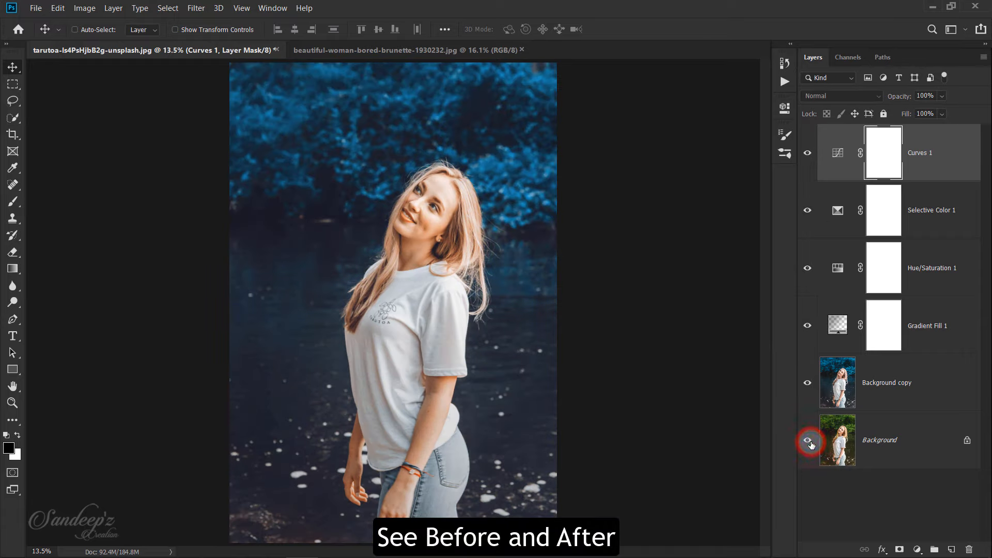
alt+click(809, 442)
alt+click(809, 441)
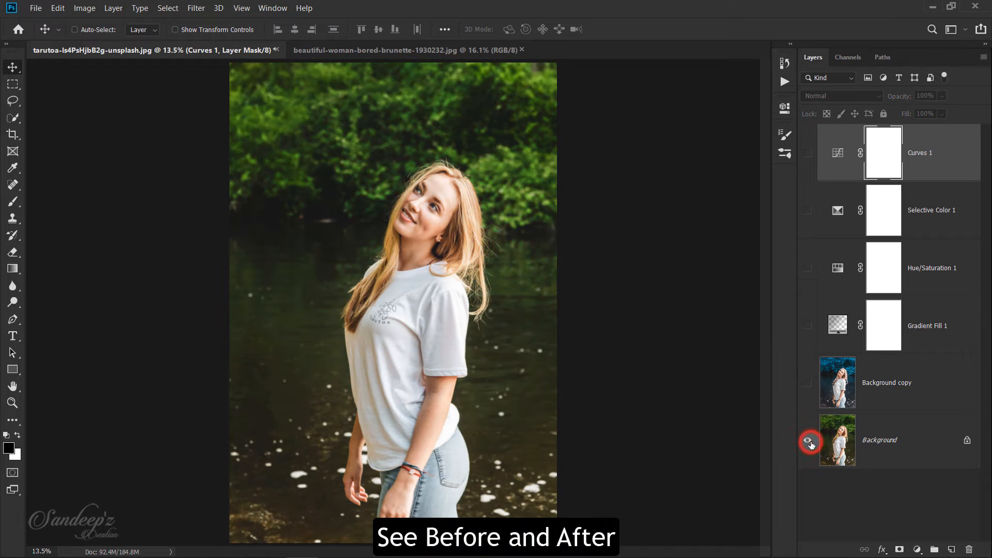
alt+click(809, 442)
alt+click(809, 442)
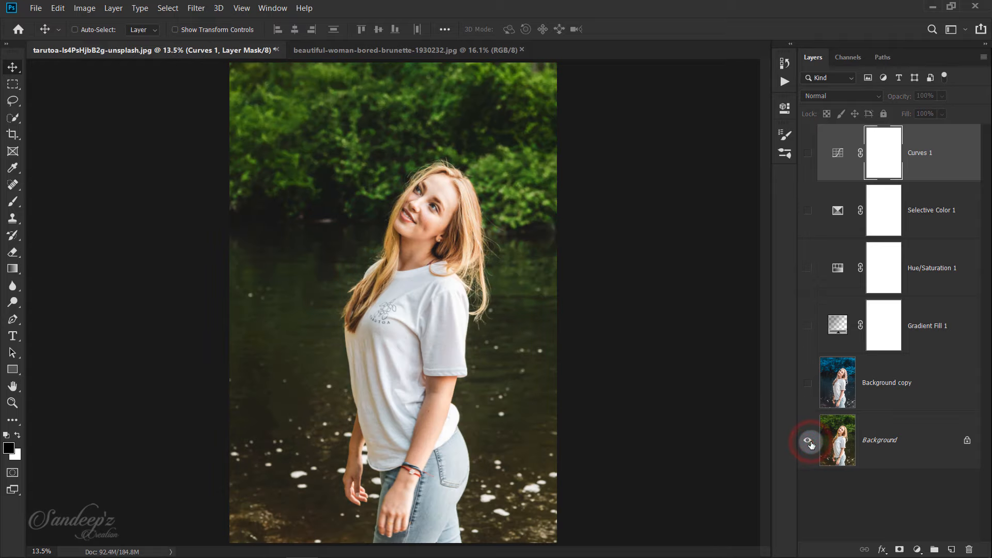
alt+click(809, 442)
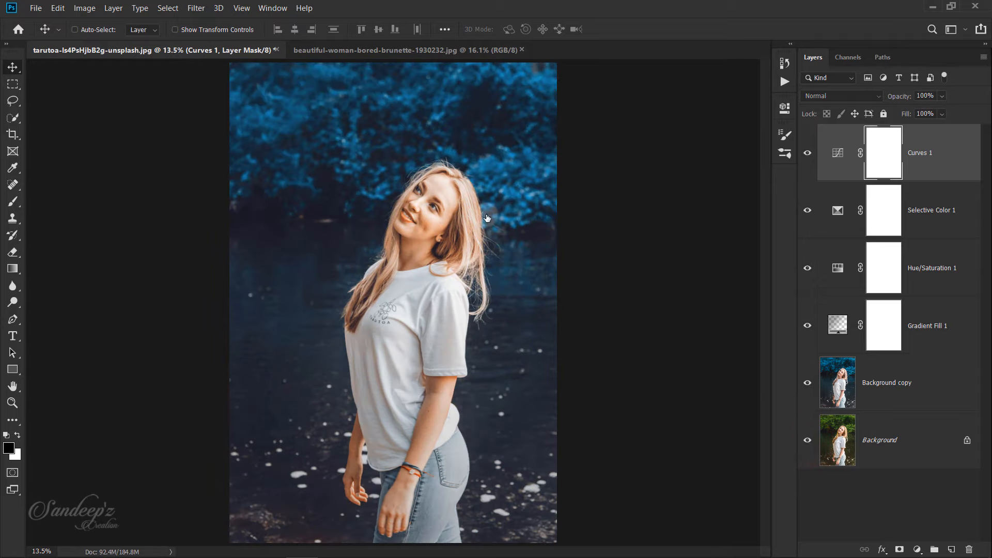
- Switch to the beautiful-woman-bored-brunette portrait document and show the list of available actions
click(412, 51)
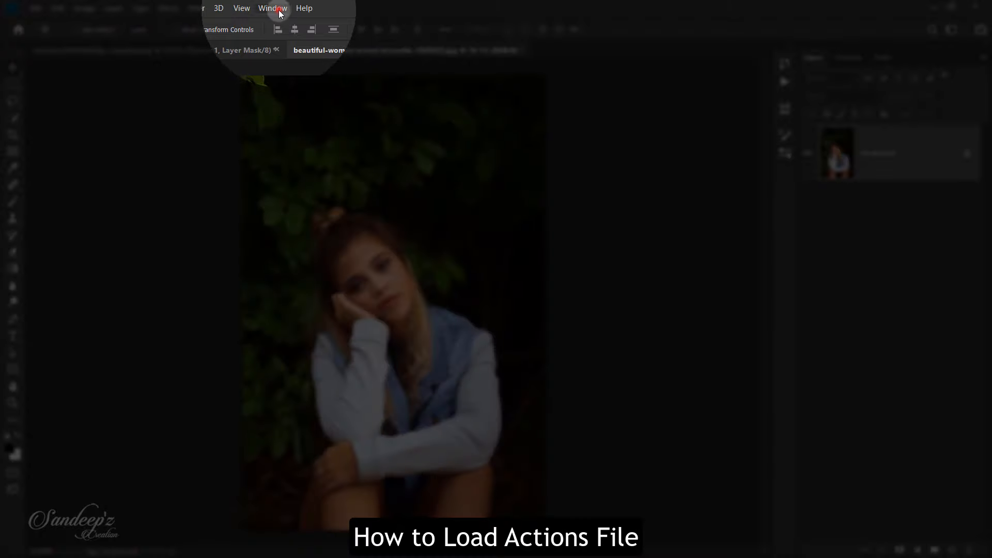
click(279, 12)
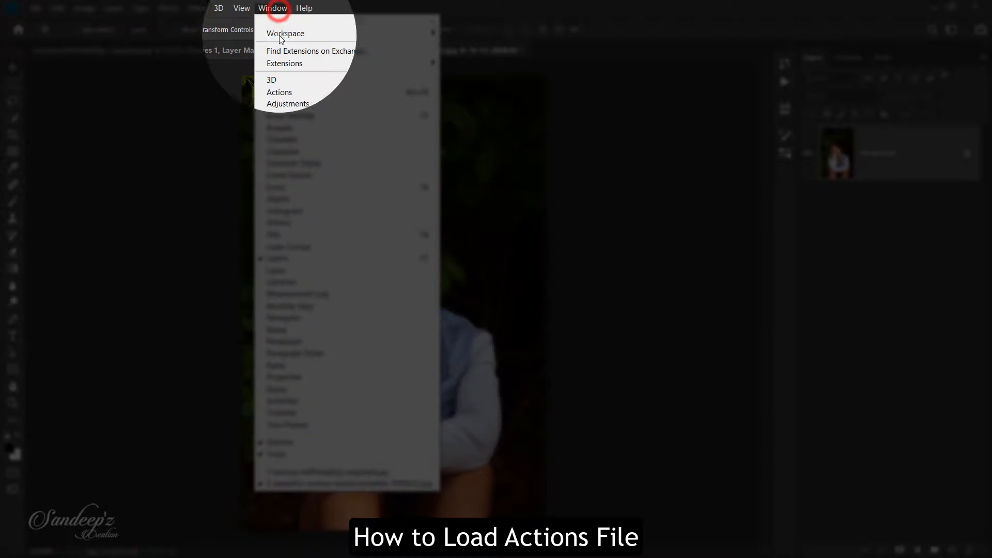
click(278, 94)
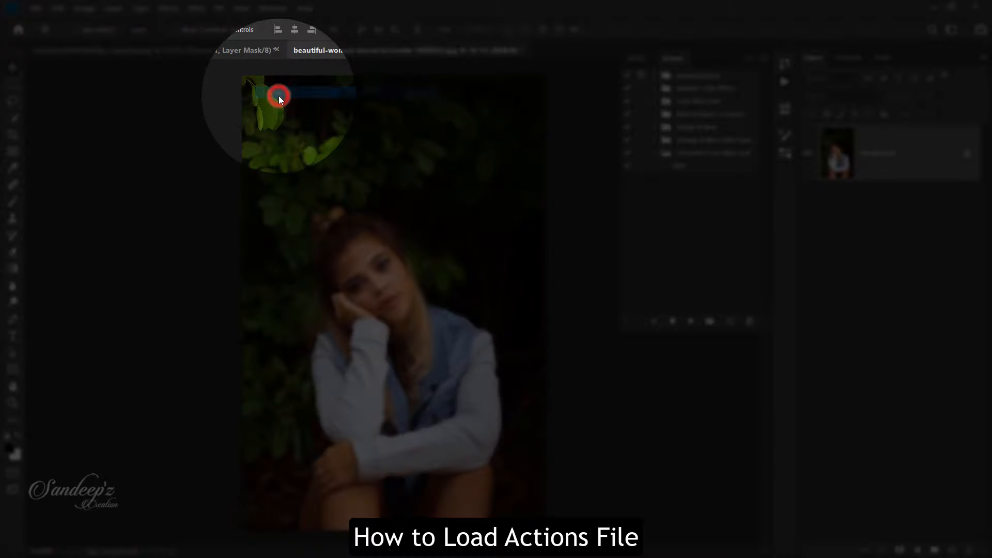
click(761, 60)
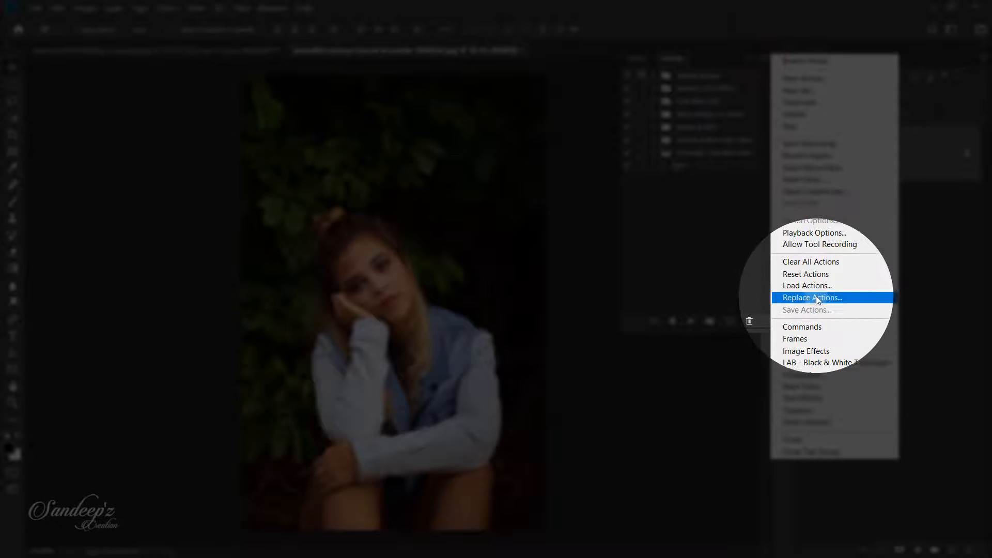
click(816, 285)
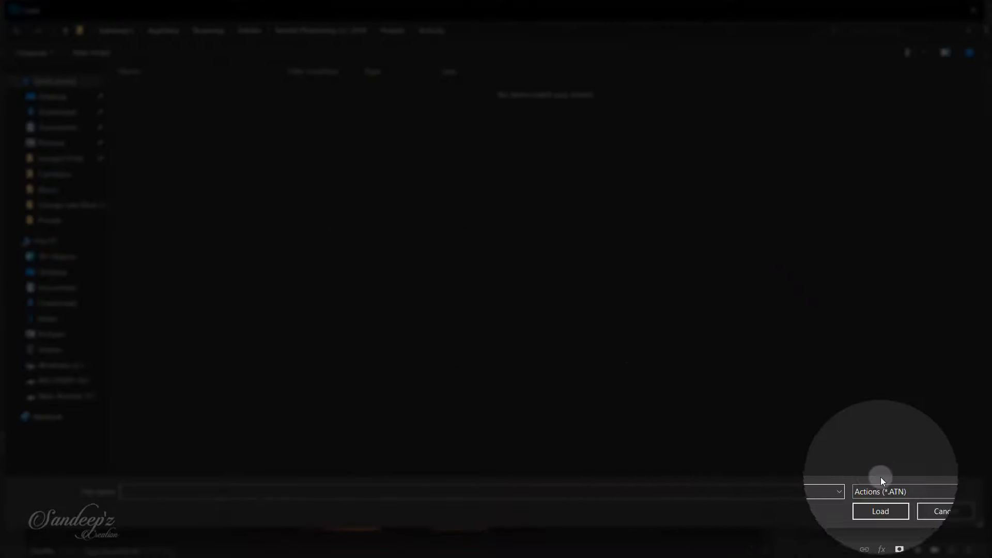
click(890, 513)
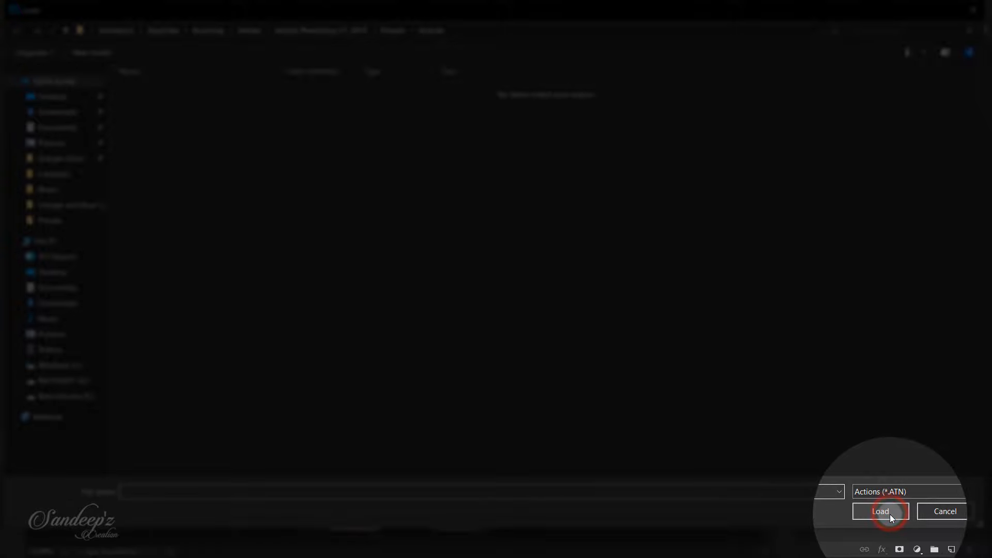
click(945, 511)
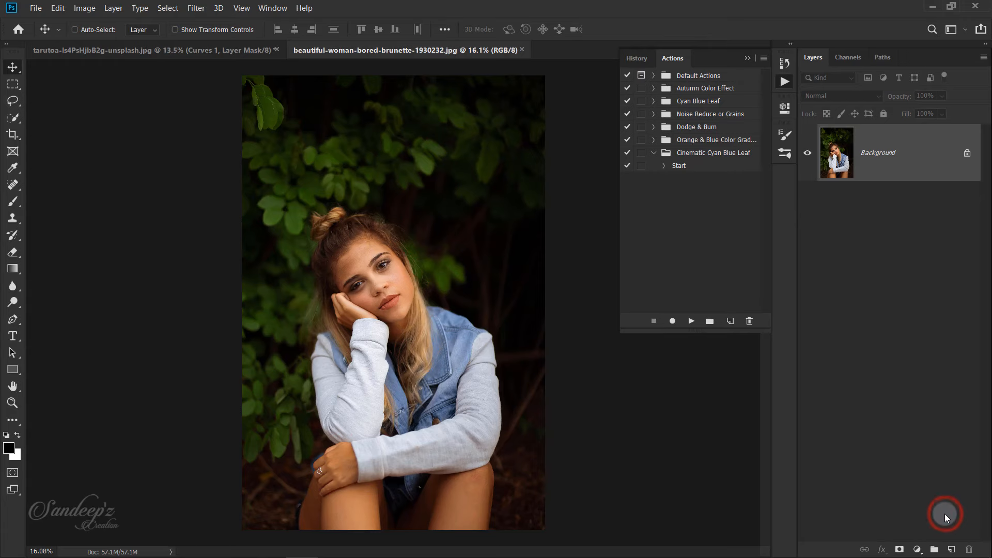
- Play the Start action from the Cinematic Cyan Blue Leaf set on the second portrait
click(691, 154)
click(670, 167)
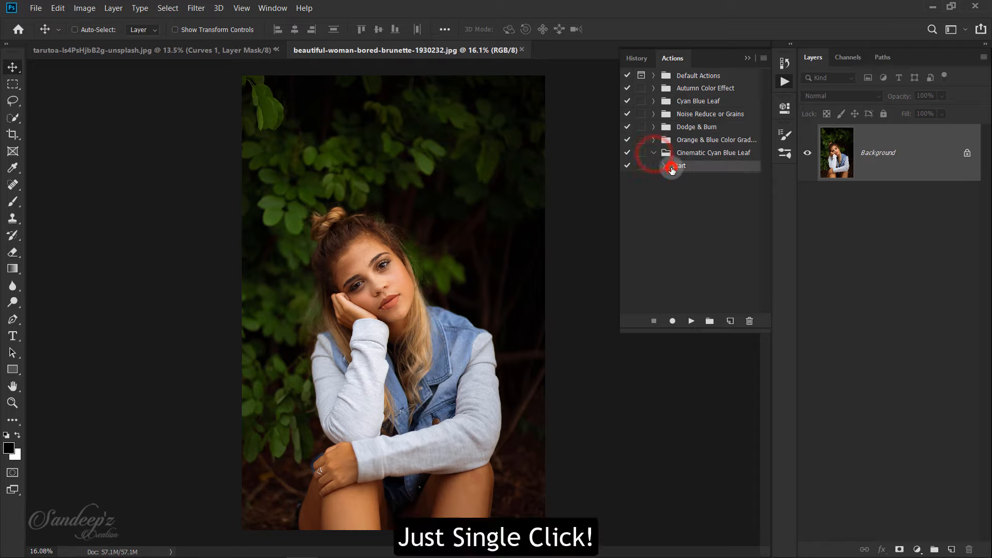
click(692, 321)
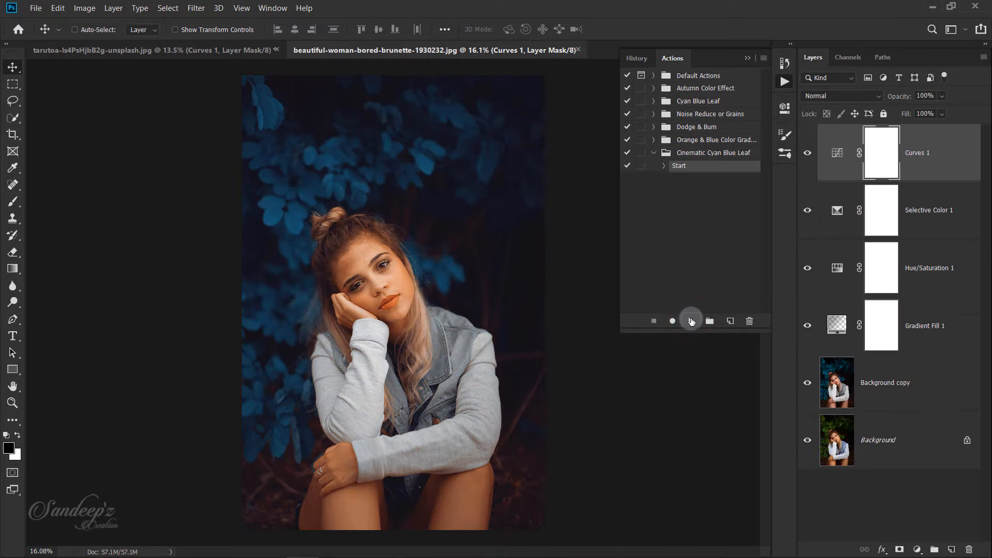
- Reposition the radial vignette of Gradient Fill 1 over the woman's face and readjust its scale so the darkening stays toward the edges
double_click(837, 324)
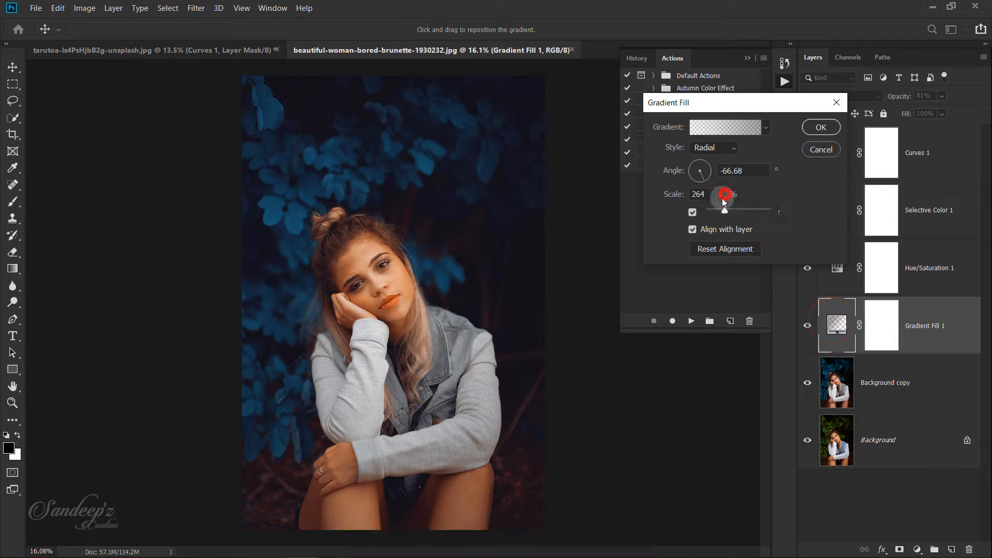
click(714, 211)
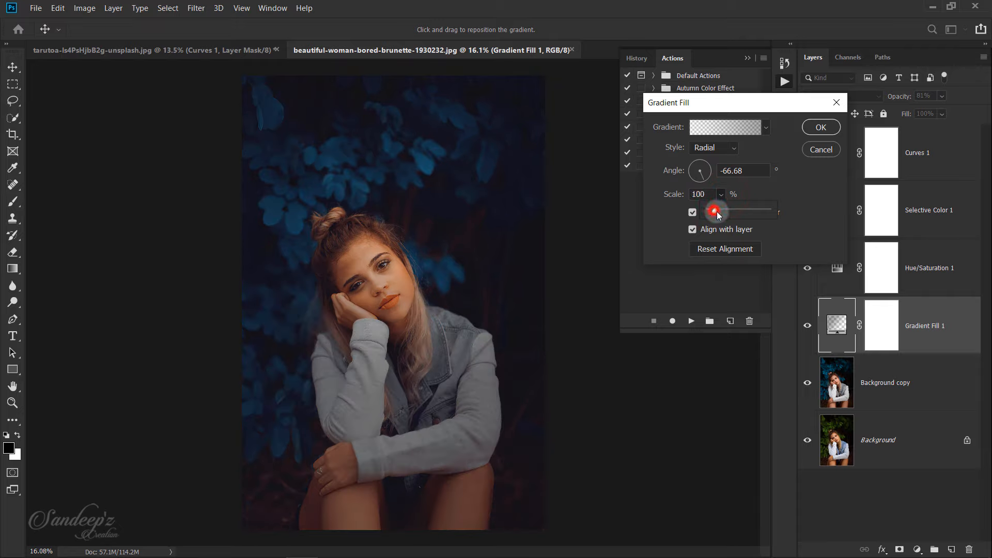
drag(717, 212, 718, 212)
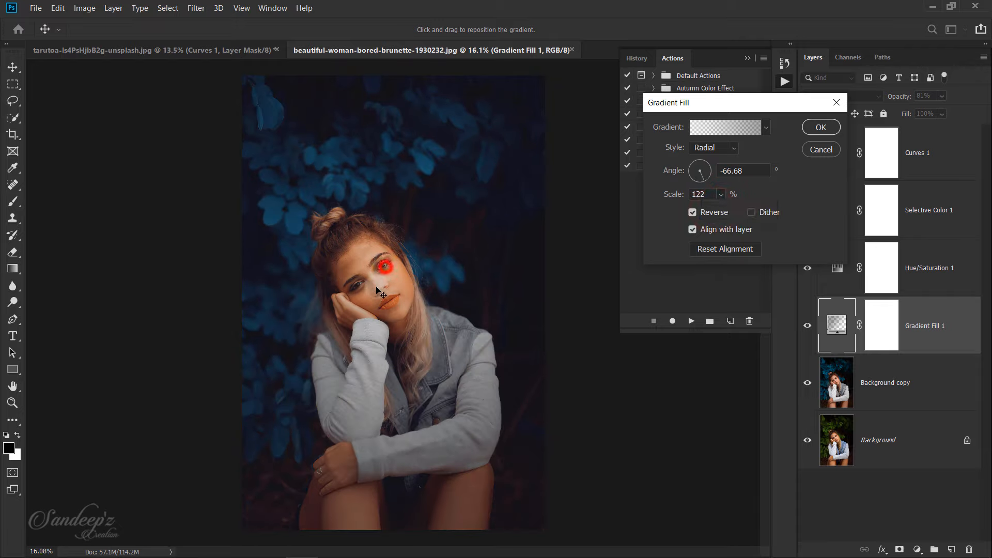
drag(378, 290, 373, 297)
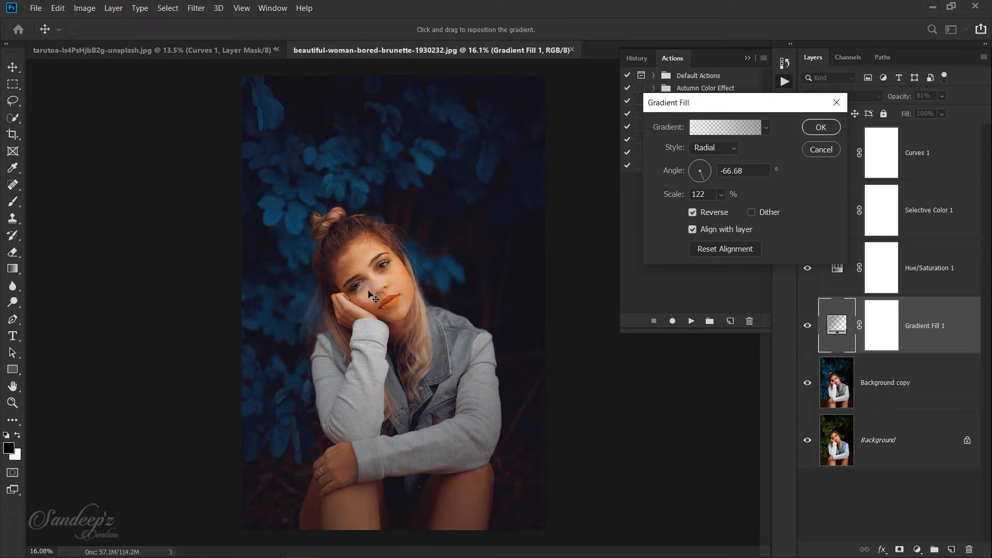
click(722, 194)
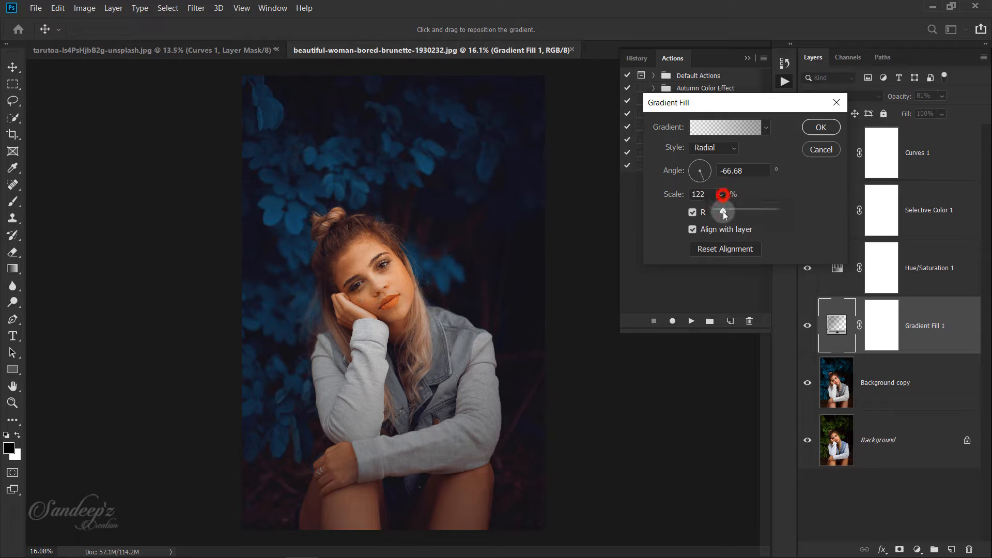
drag(732, 212, 733, 212)
click(821, 128)
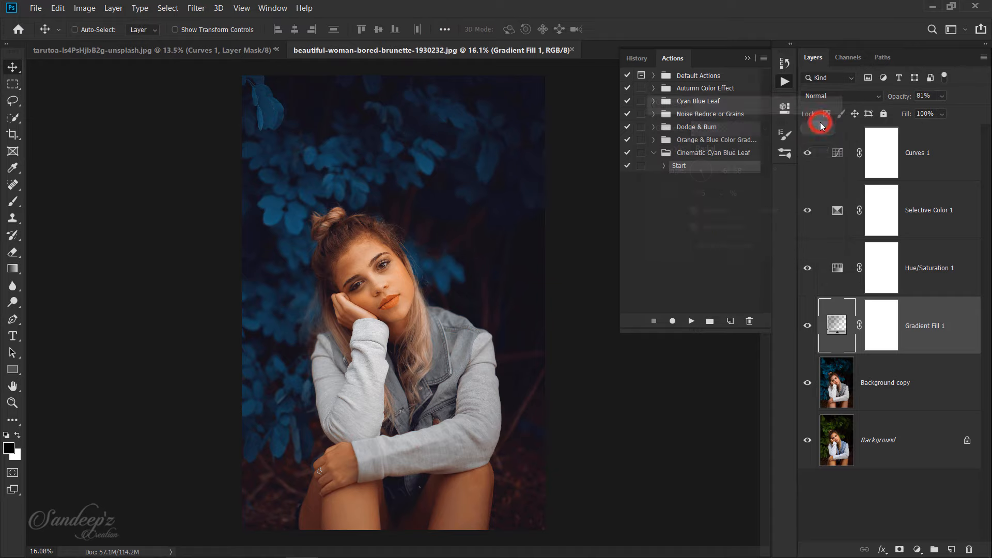
- Lower the opacity of the Gradient Fill 1 vignette to 71%, comparing the photo with and without it
click(807, 326)
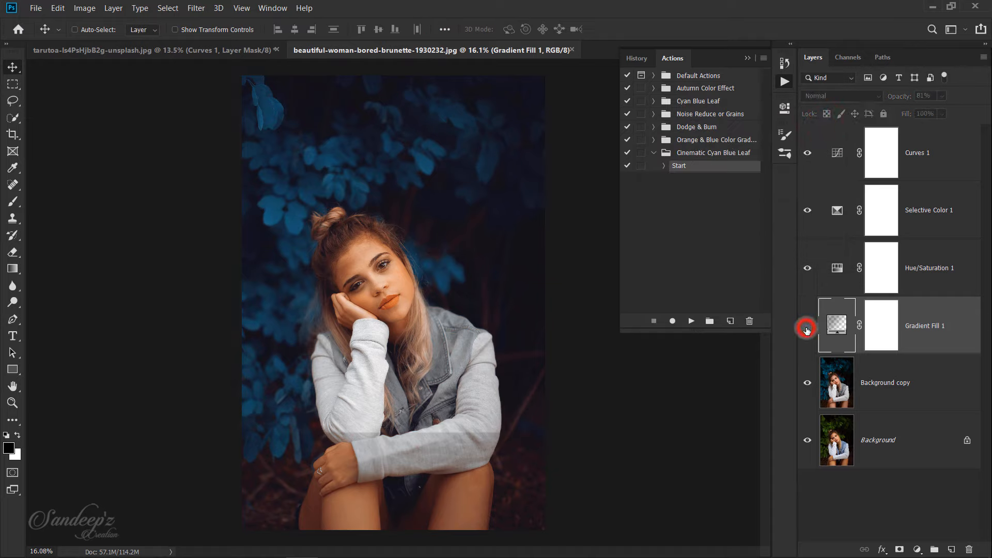
click(807, 326)
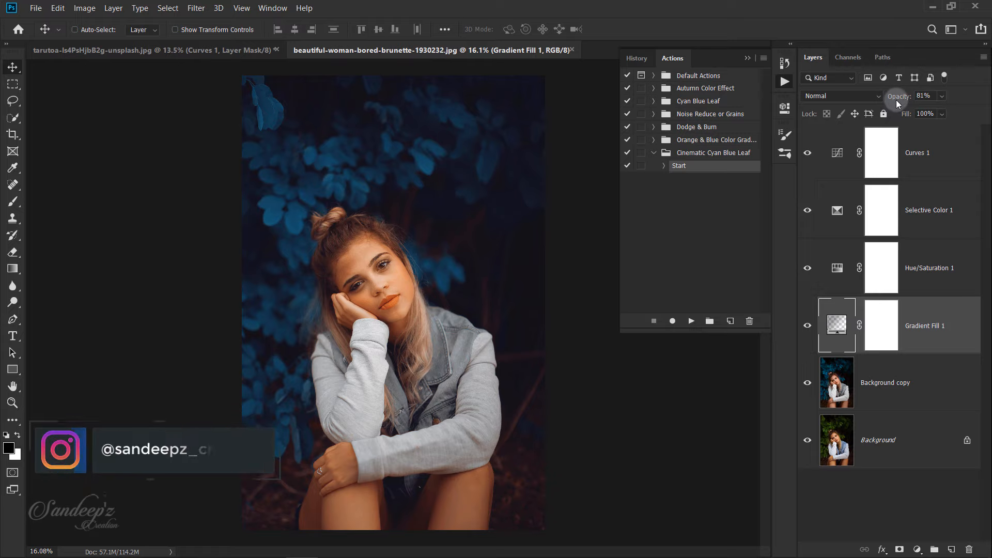
drag(896, 100, 889, 101)
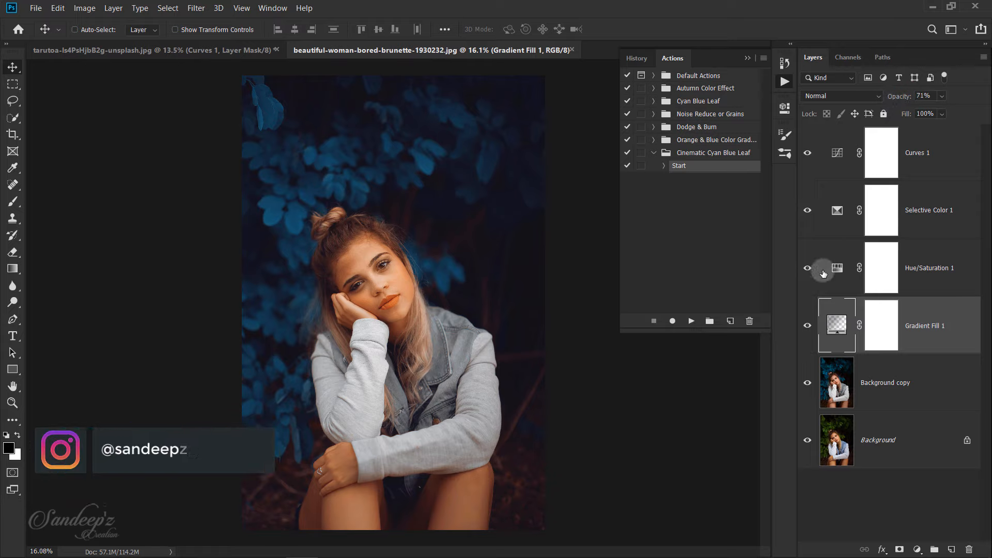
click(808, 327)
click(803, 328)
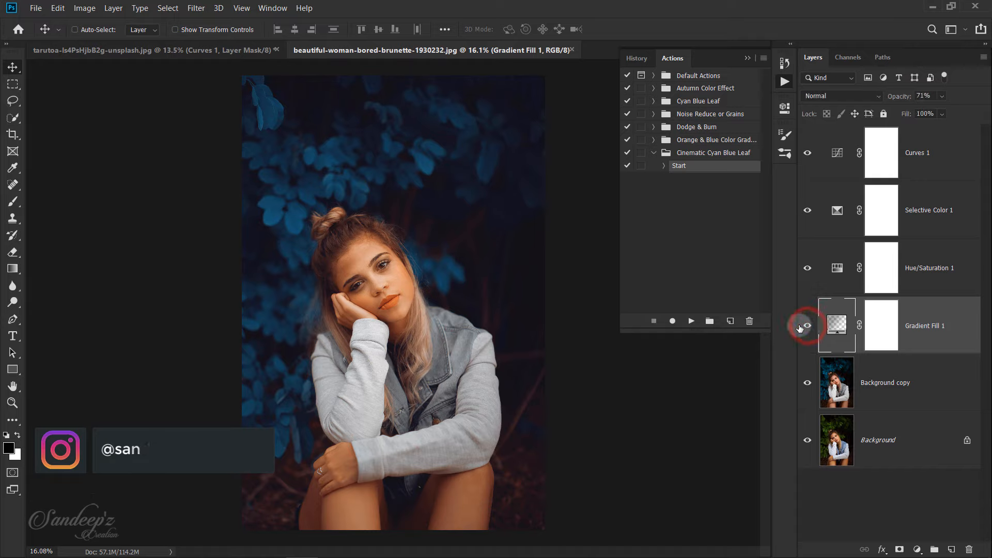
- Fine-tune the black point of the Curves 1 adjustment's RGB curve and close its settings
double_click(837, 152)
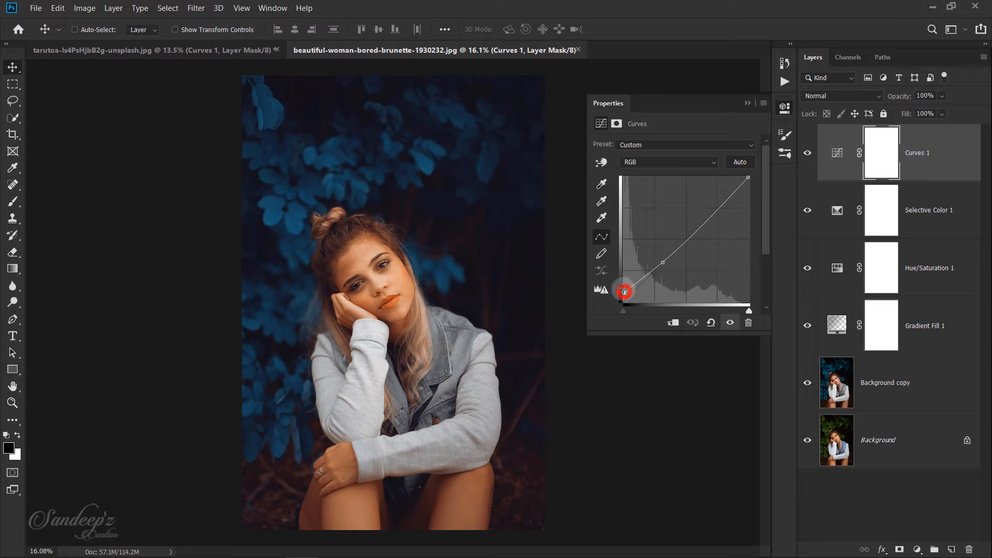
drag(624, 292, 623, 291)
click(747, 102)
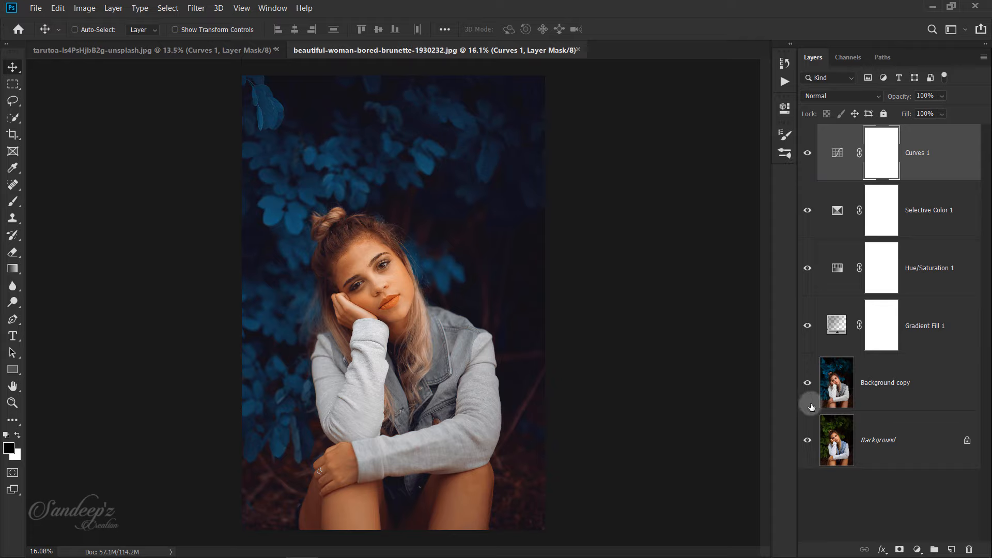
- Compare the second portrait before and after the effect by repeatedly hiding and showing every layer above Background
alt+click(807, 442)
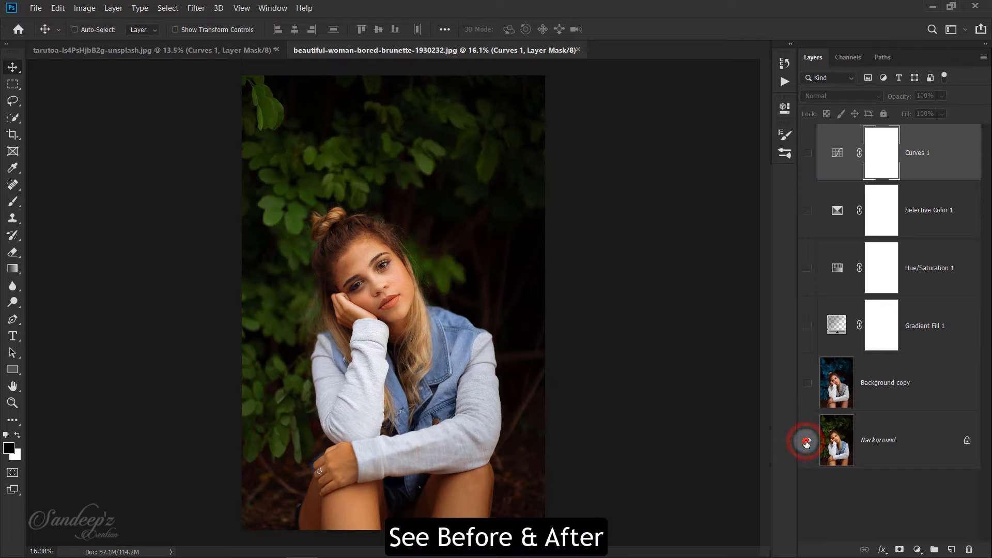
alt+click(806, 442)
alt+click(807, 442)
alt+click(807, 443)
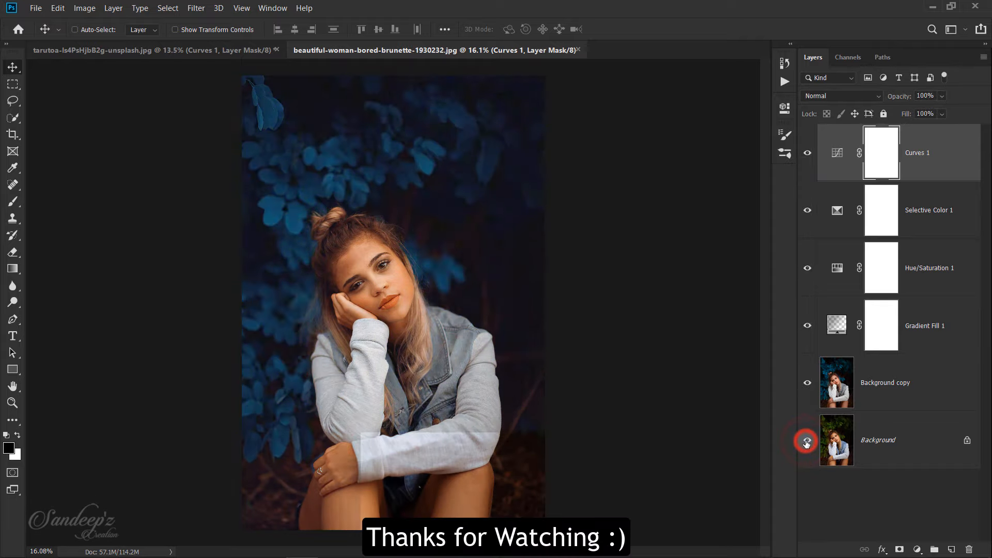
alt+click(806, 442)
alt+click(807, 443)
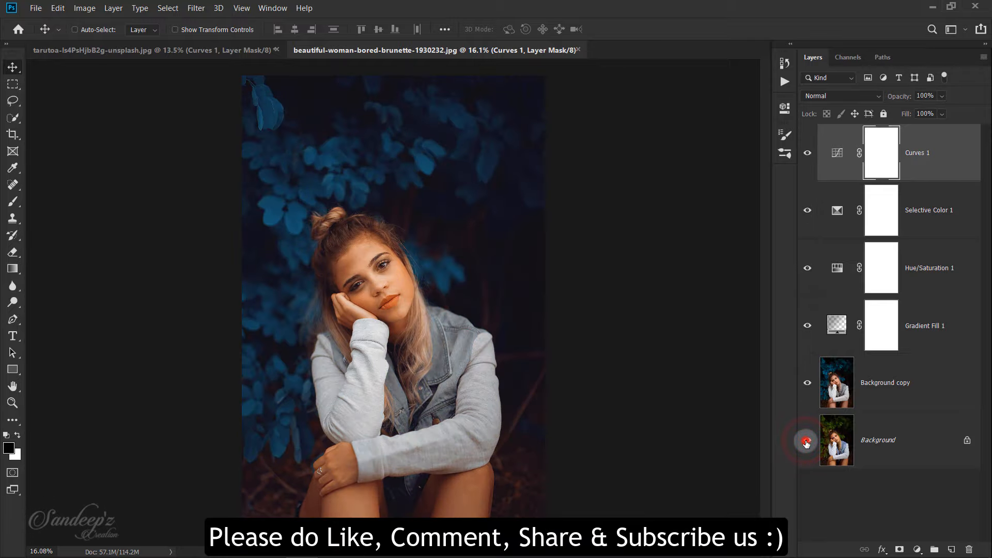
alt+click(807, 442)
alt+click(807, 442)
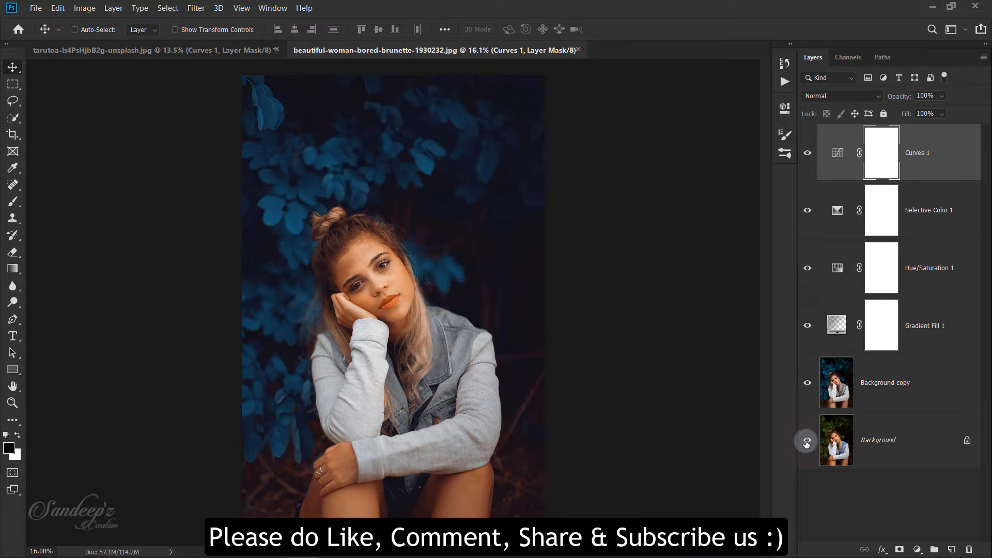